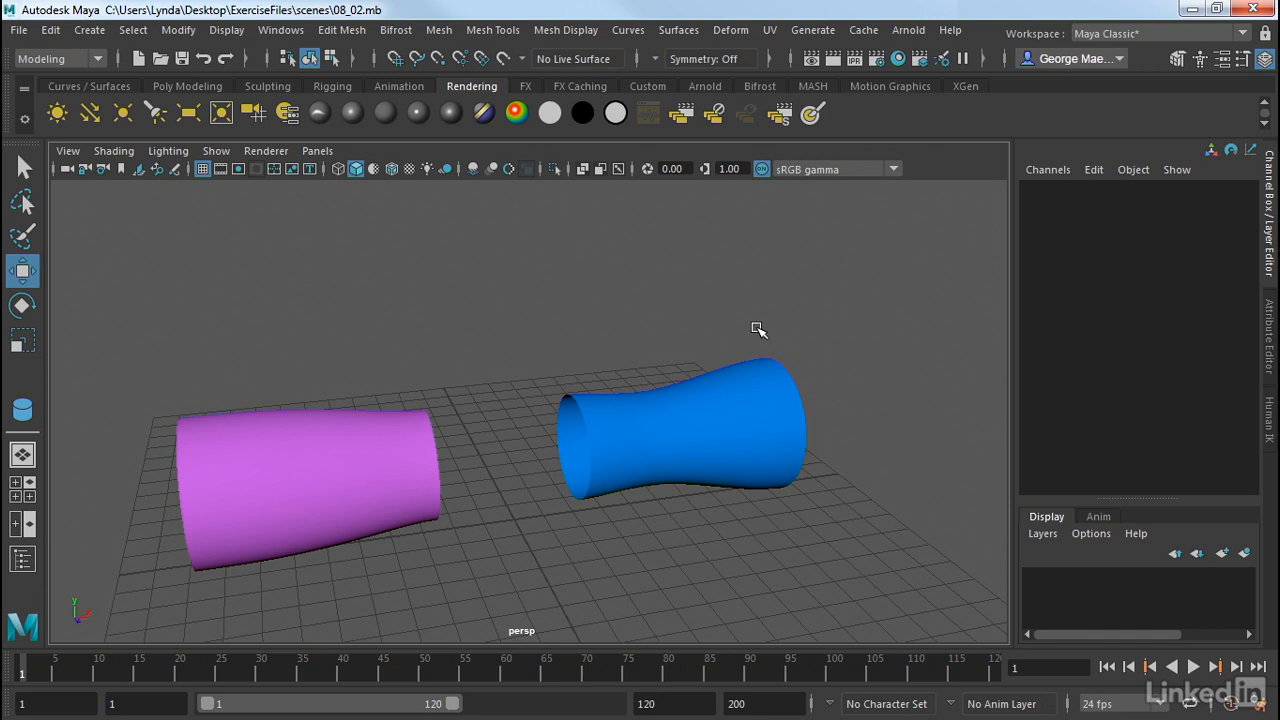
Duplicate a surface curve from an isoparm near the wide end of the blue cylinder.
left_click_drag(700, 307, 700, 327, "alt")
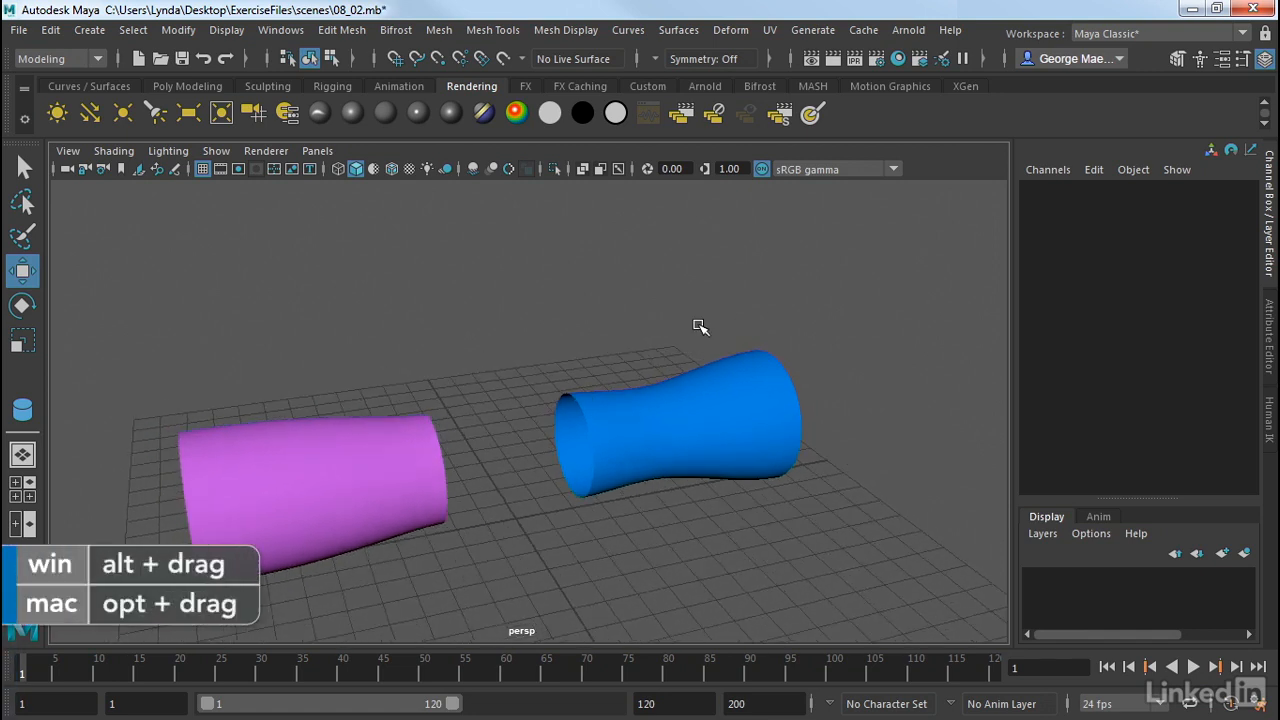
left_click(755, 396)
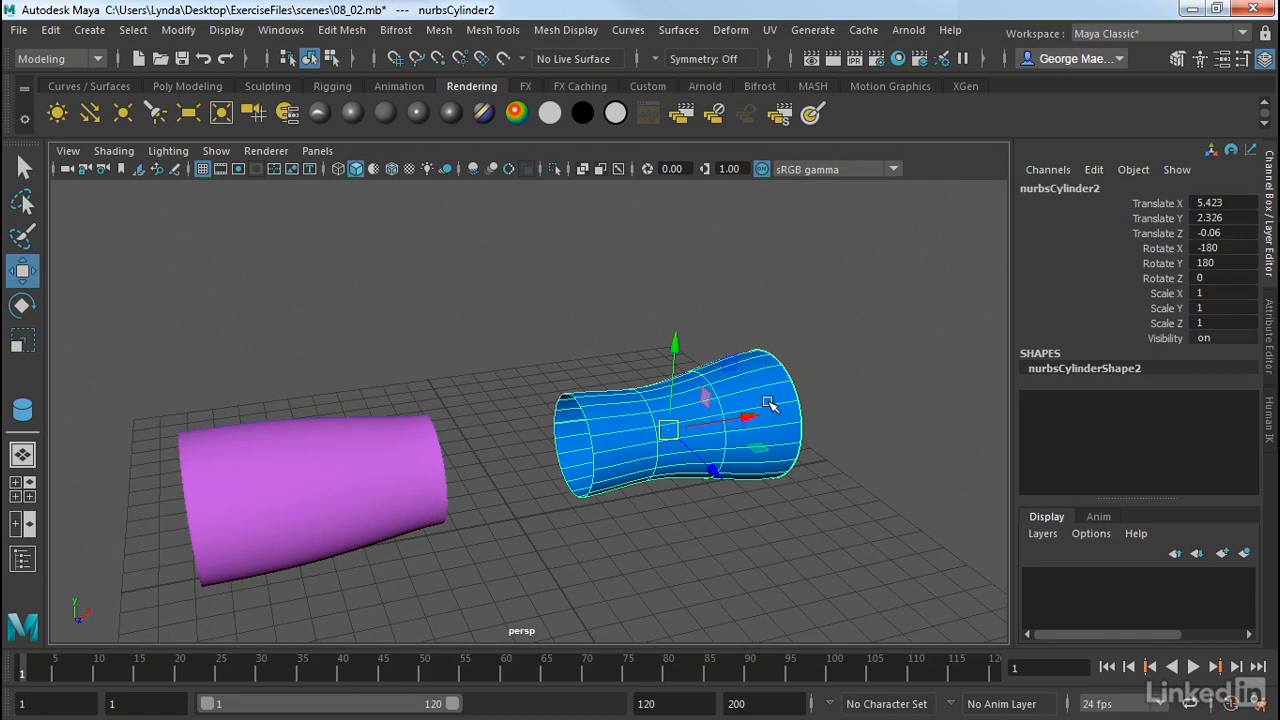
right_click_drag(769, 409, 762, 142)
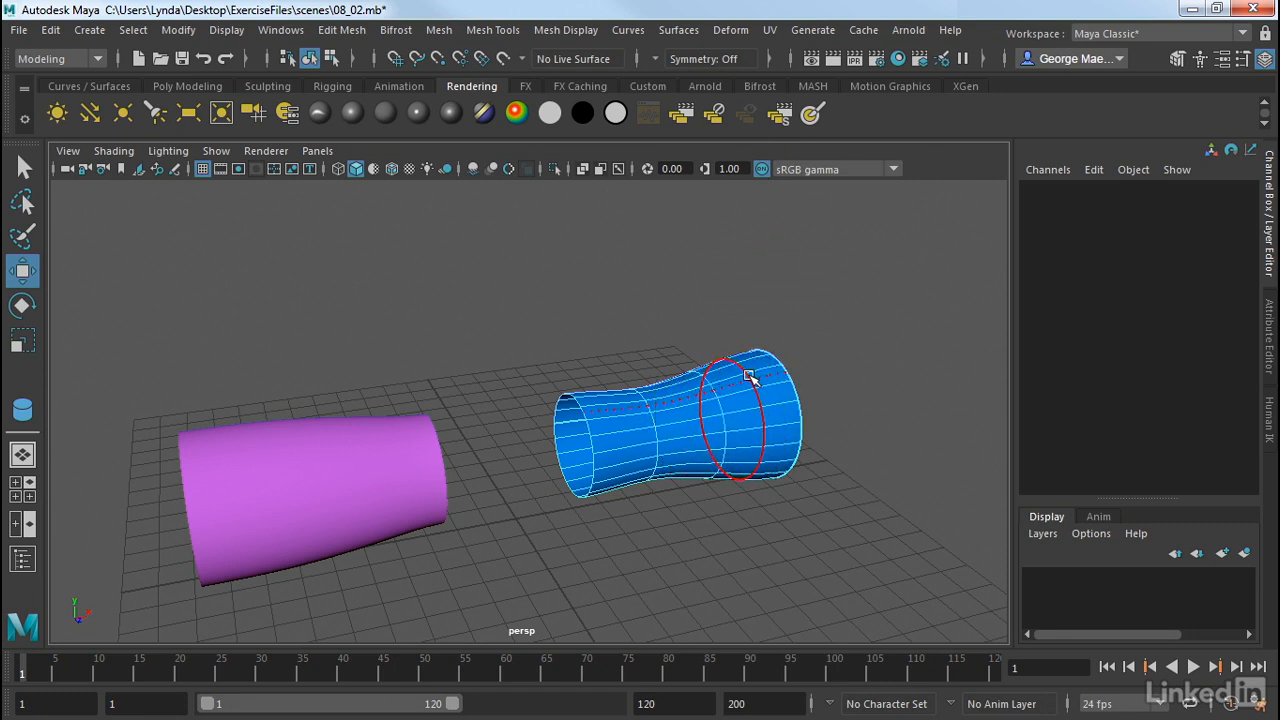
left_click(749, 375)
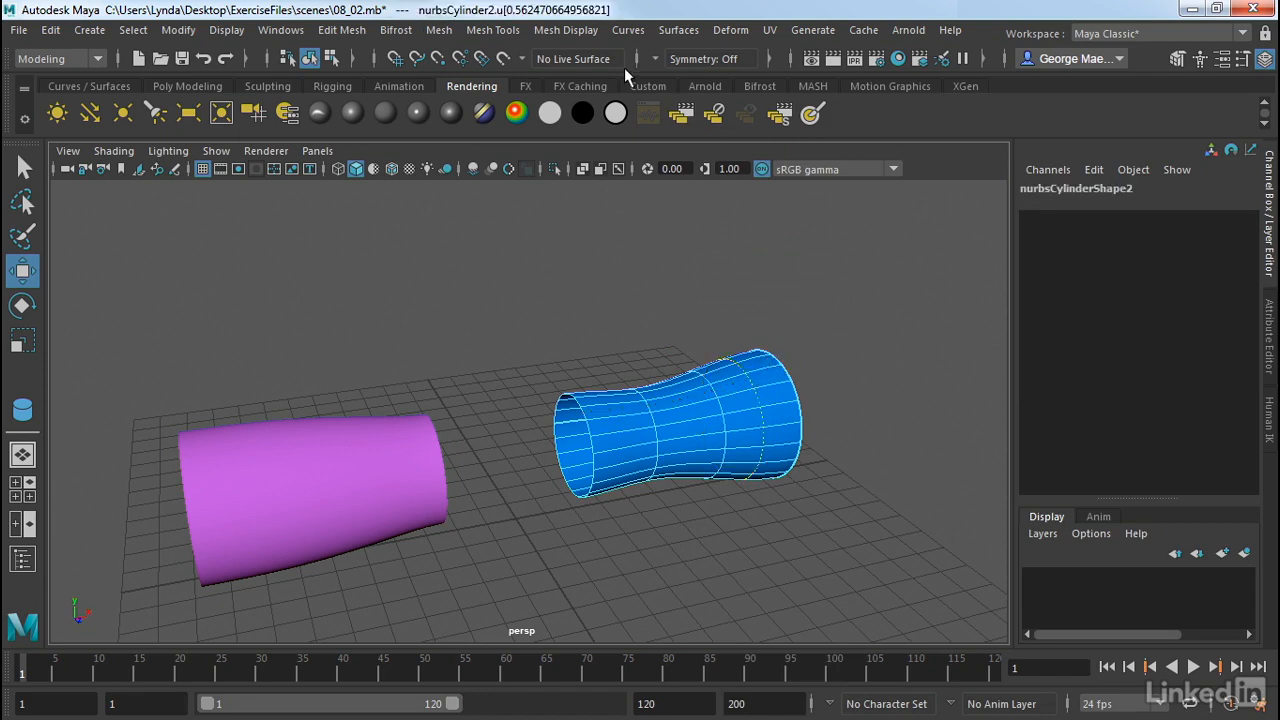
left_click_drag(760, 288, 708, 293, "alt")
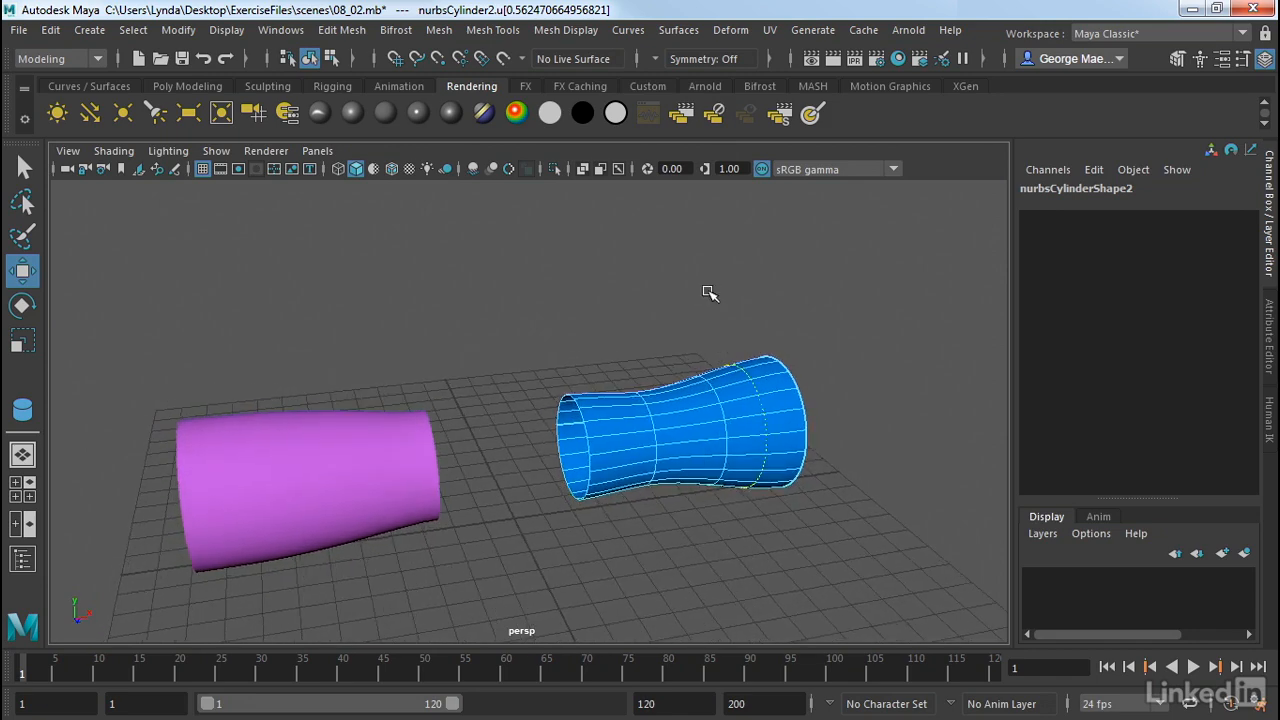
left_click(627, 30)
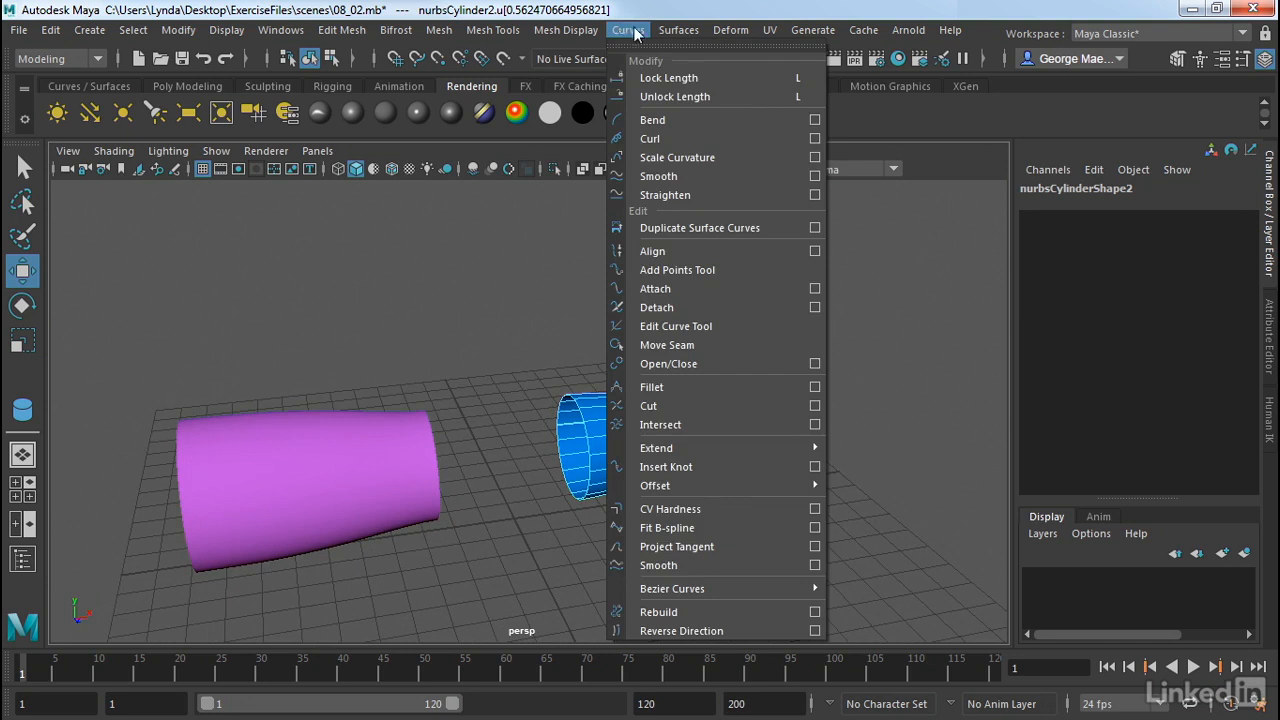
left_click(669, 229)
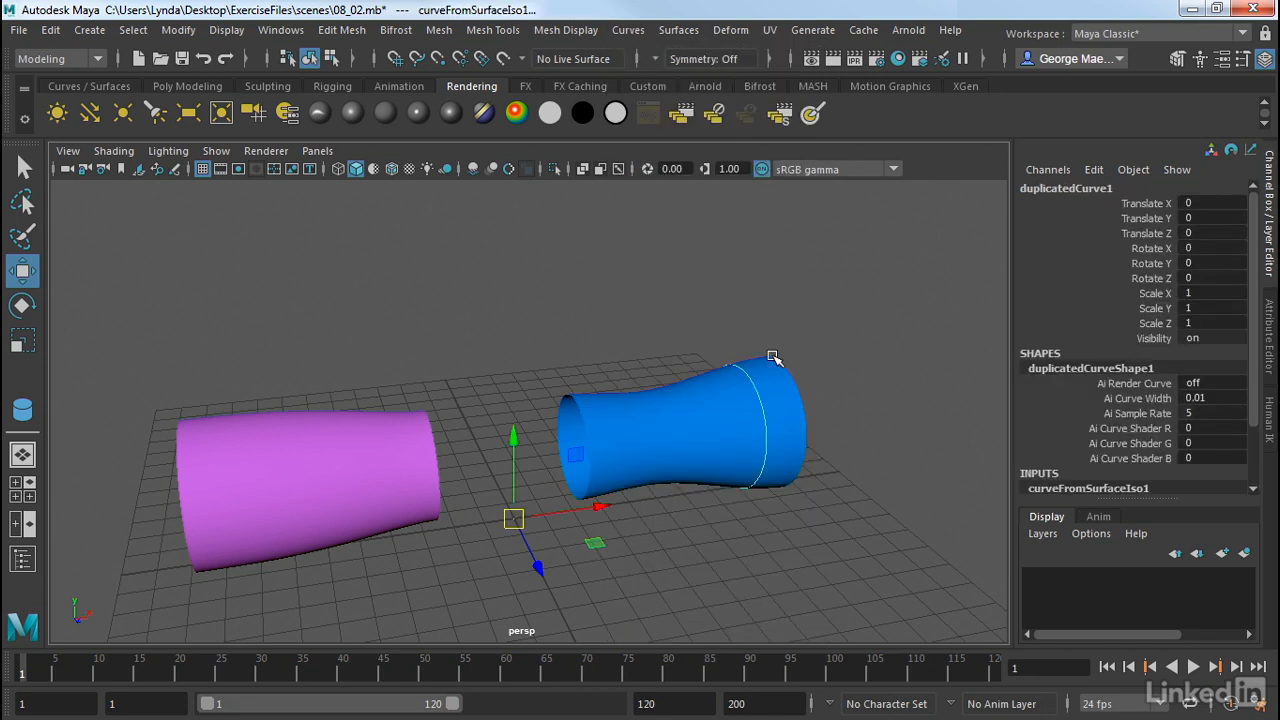
Try moving the duplicated curve off the surface, and test-move the blue cylinder before undoing it.
left_click_drag(513, 519, 478, 480)
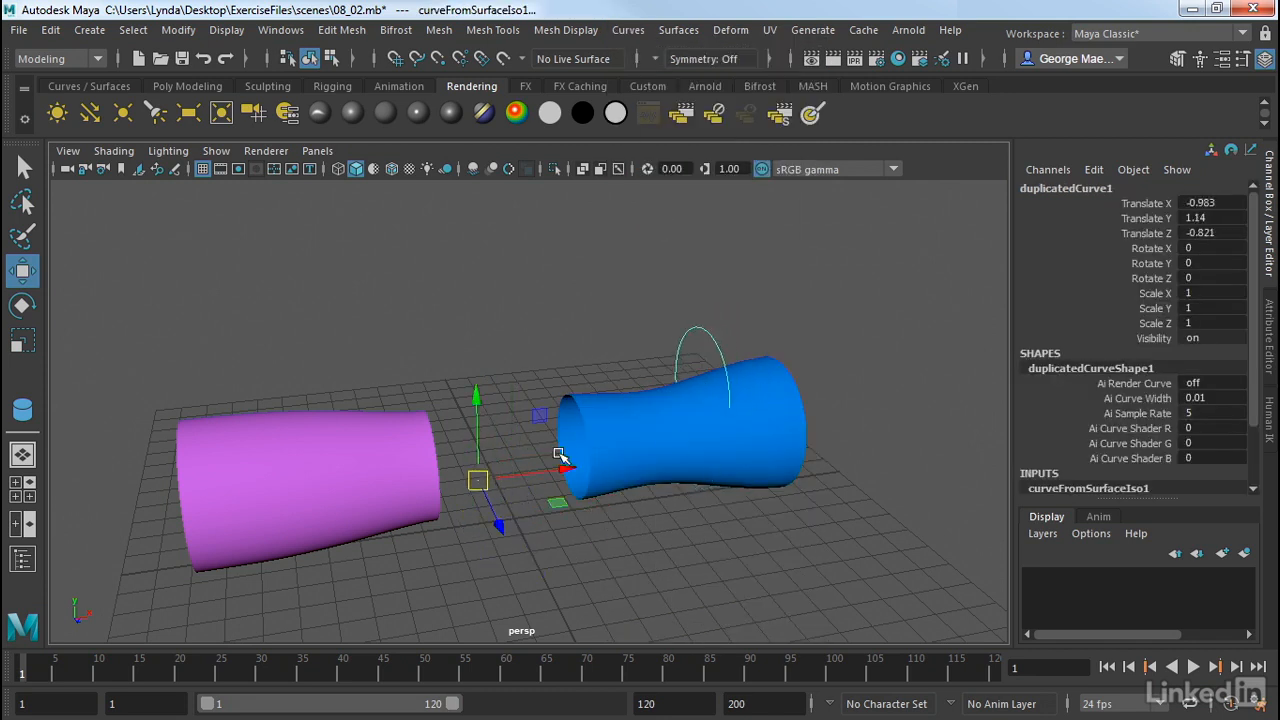
left_click(776, 382)
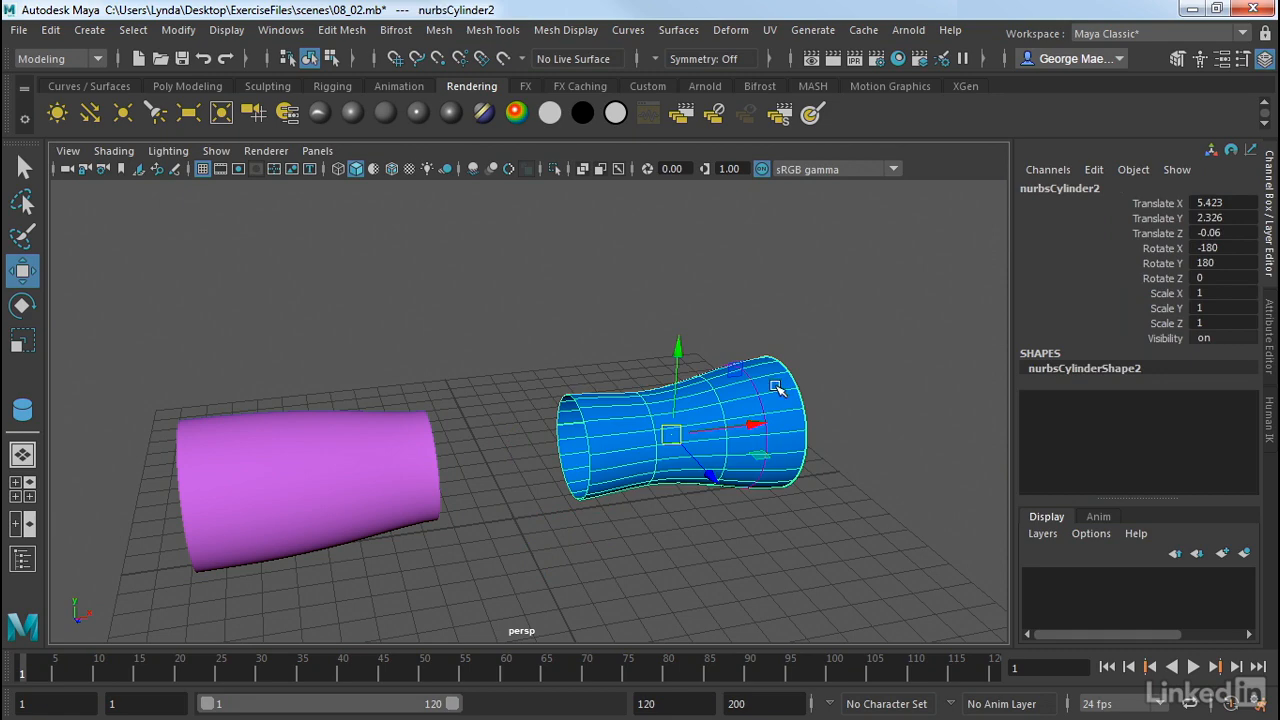
left_click_drag(669, 437, 645, 408)
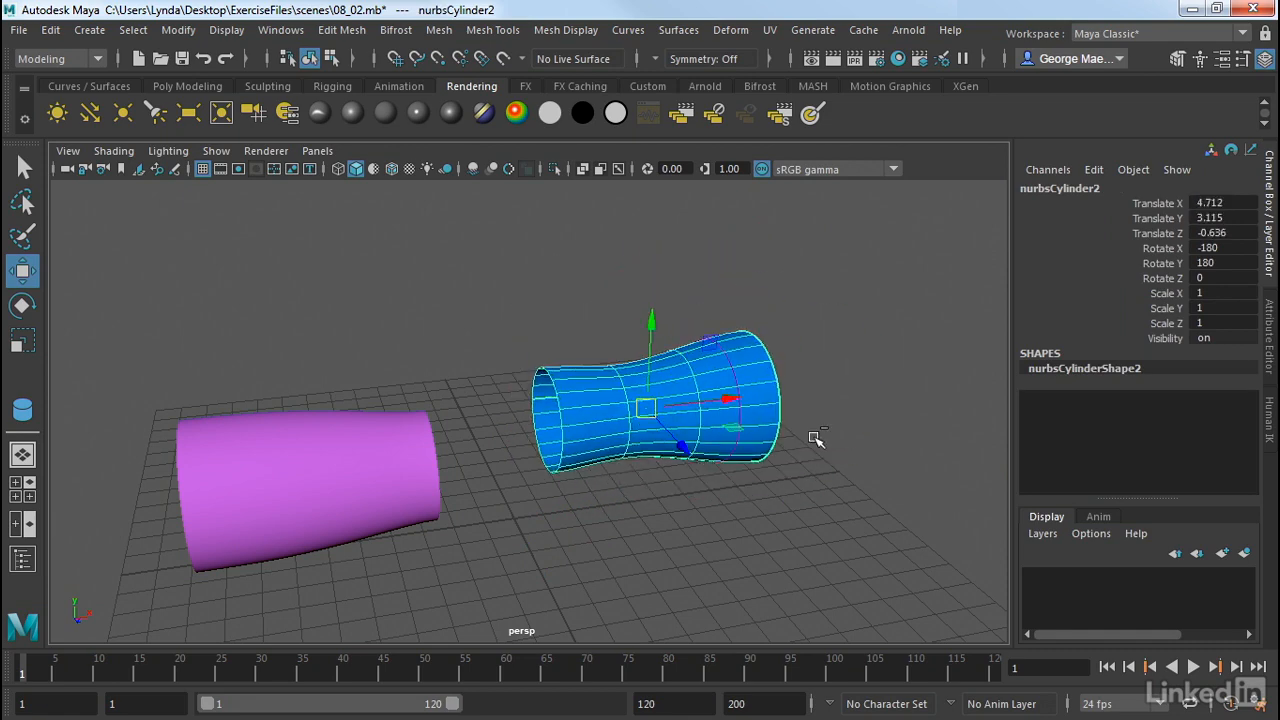
key("ctrl+z")
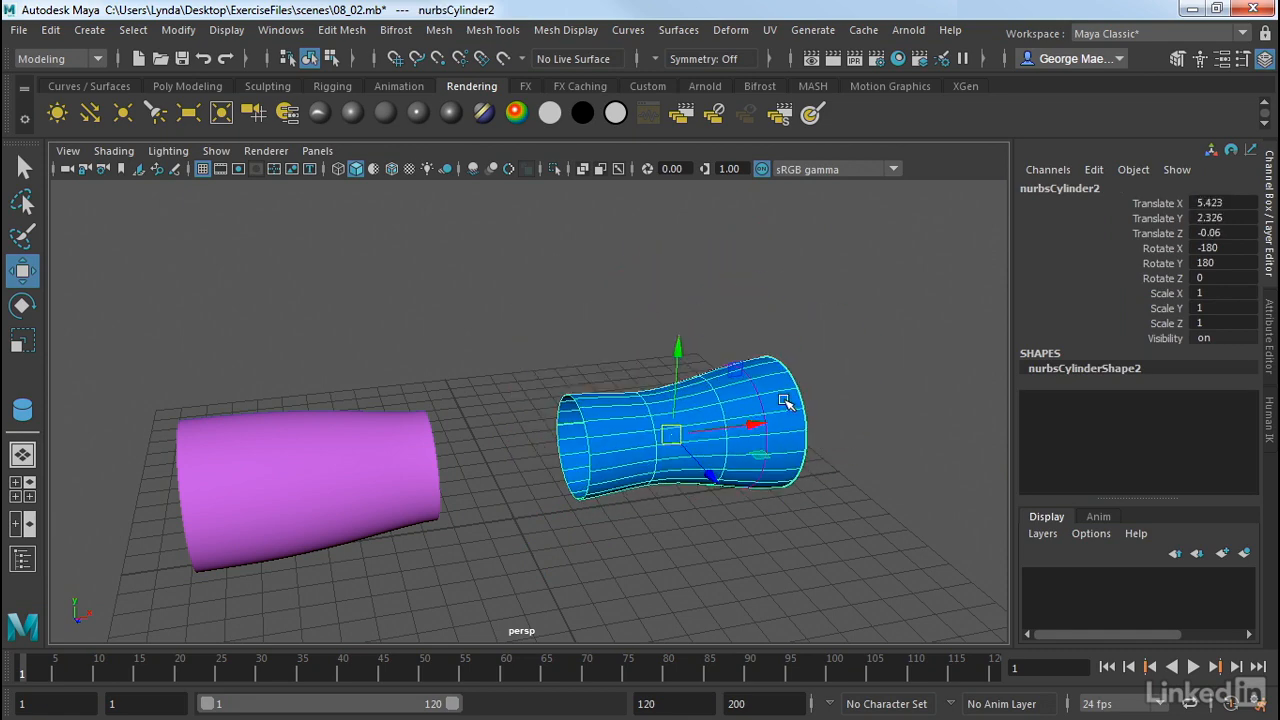
Try scaling one ring of control vertices around the blue cylinder, and return to object selection.
right_click_drag(700, 404, 588, 200)
left_click_drag(684, 356, 720, 534, "alt")
key("r")
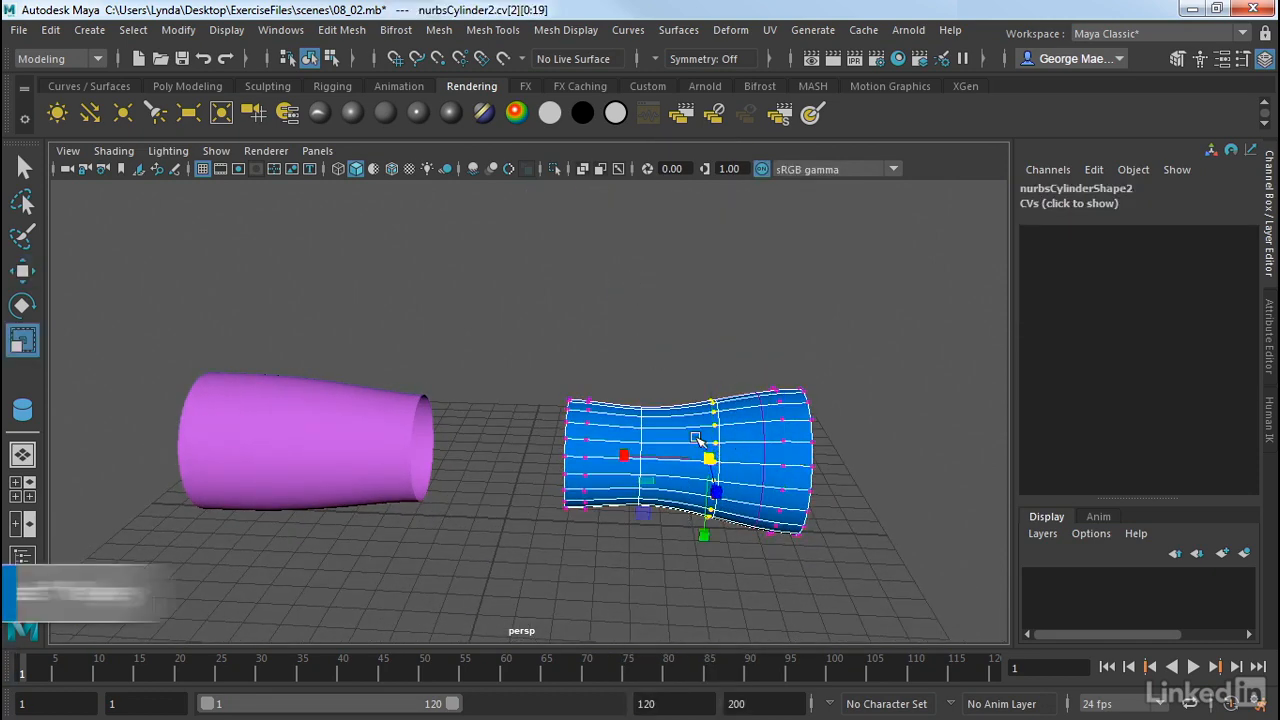
left_click_drag(713, 457, 838, 458)
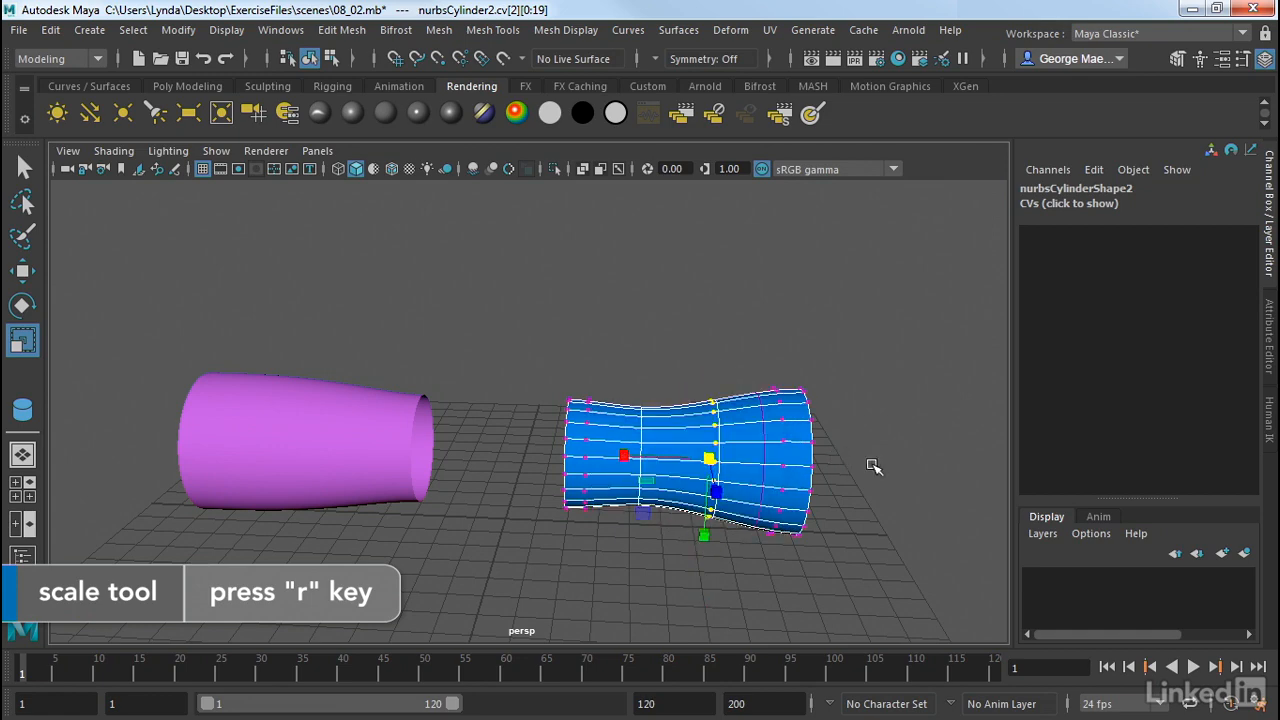
left_click(872, 465)
left_click_drag(866, 505, 929, 507, "alt")
right_click_drag(662, 407, 705, 172)
left_click(624, 292)
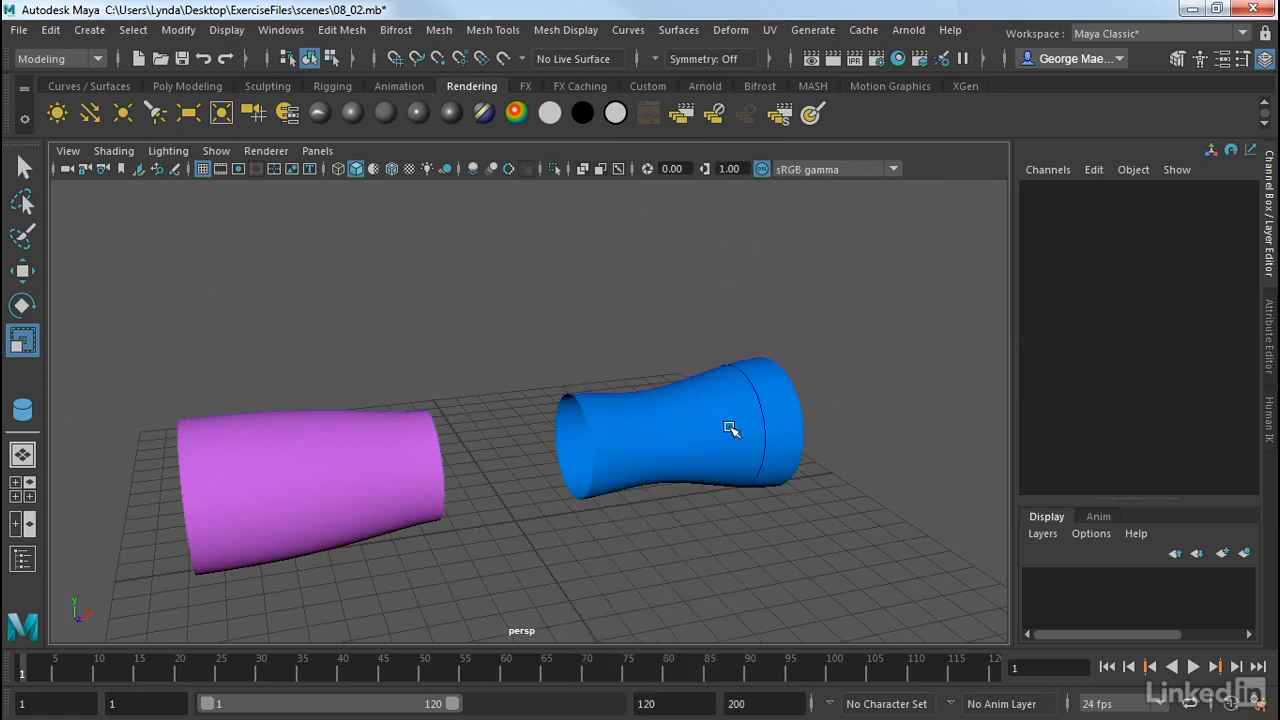
Undo the last changes and move the duplicated curve along X to about -2.14.
left_click(765, 416)
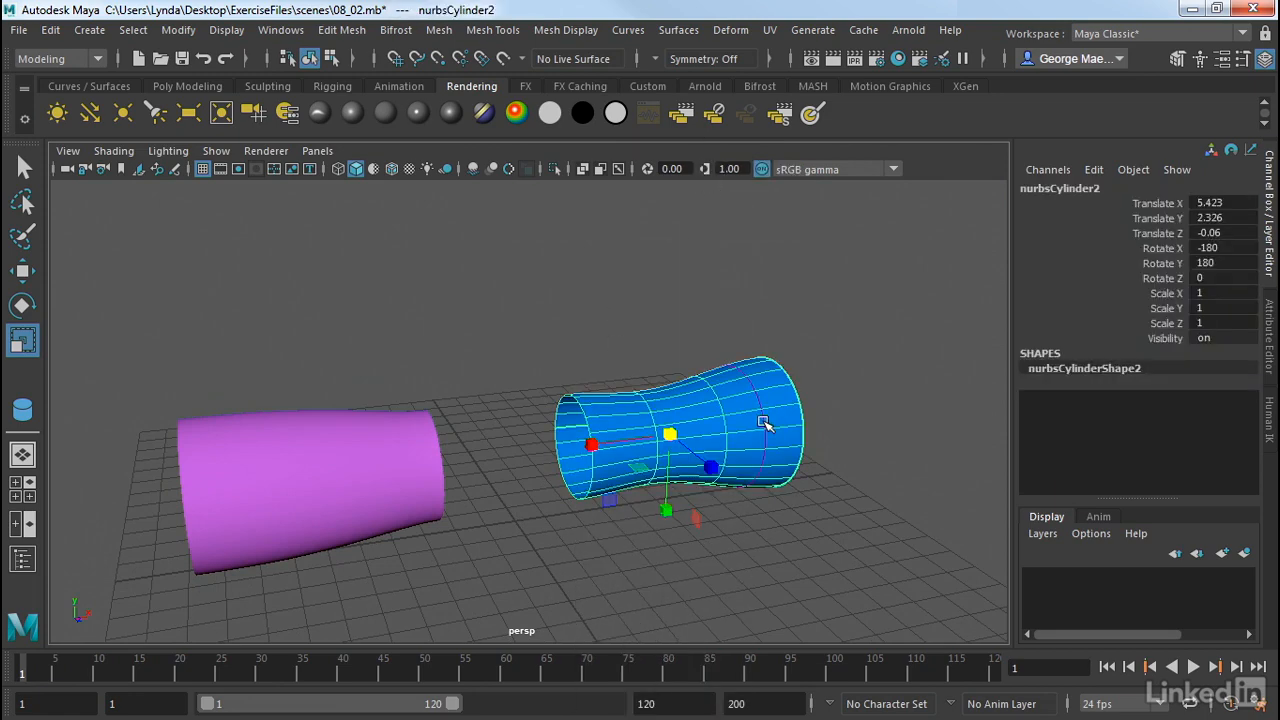
key("ctrl+z")
key("ctrl+z")
key("ctrl+z")
key("w")
left_click_drag(579, 514, 518, 528)
Try moving the blue cylinder with the duplicated curve offset from its isoparm, and undo the move.
left_click(871, 389)
left_click(779, 400)
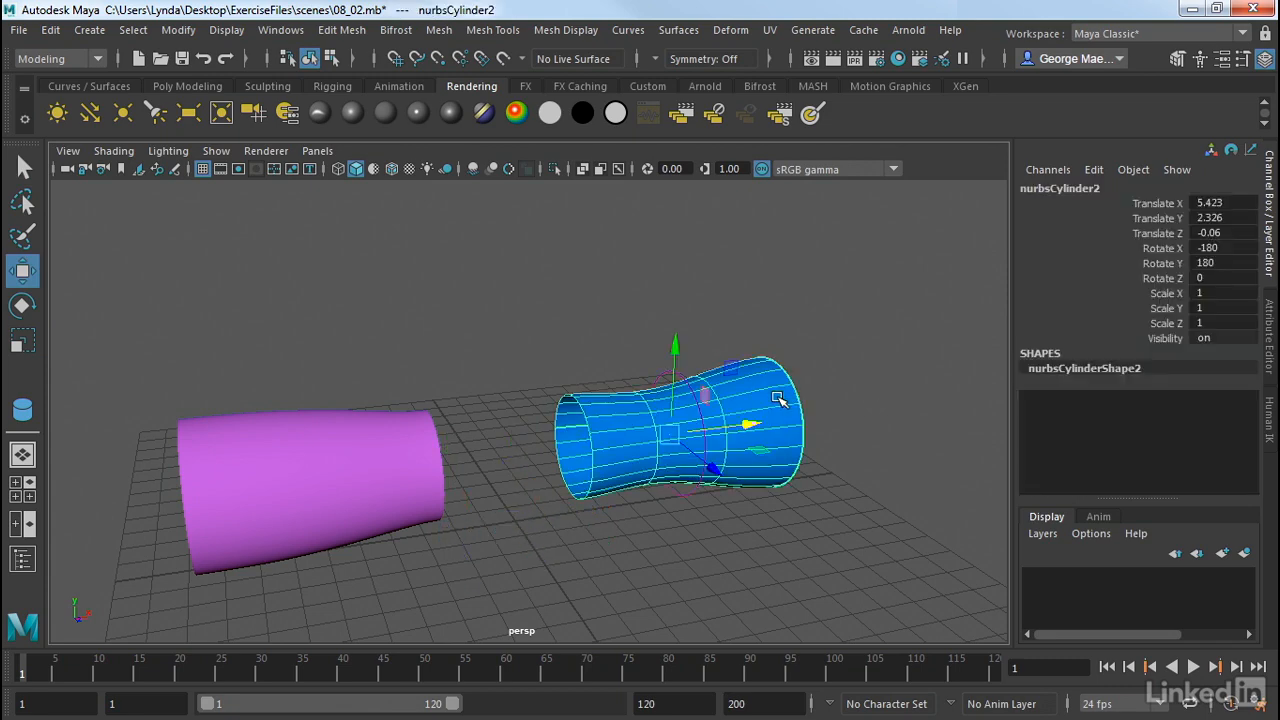
mouse_move(667, 433)
left_mouse_down()
mouse_move(672, 402)
mouse_move(681, 430)
left_mouse_up()
key("ctrl+z")
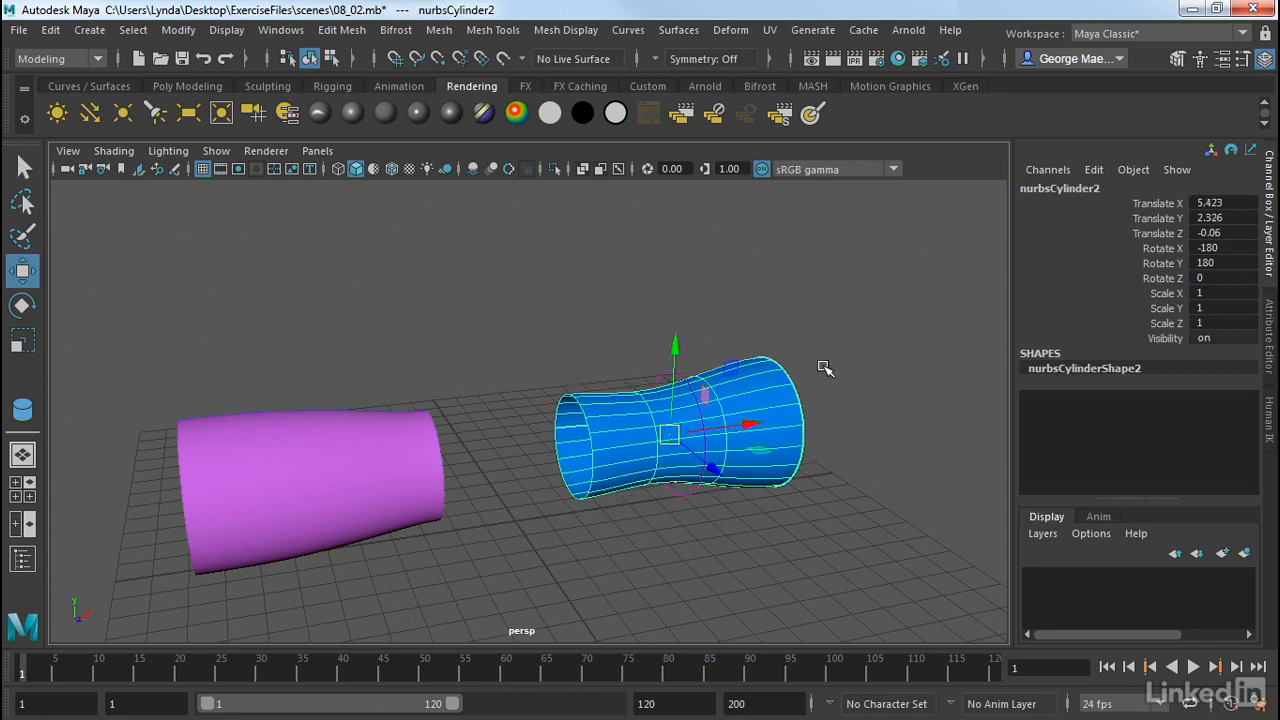
Delete the duplicated curve around the blue cylinder's middle.
left_click(854, 357)
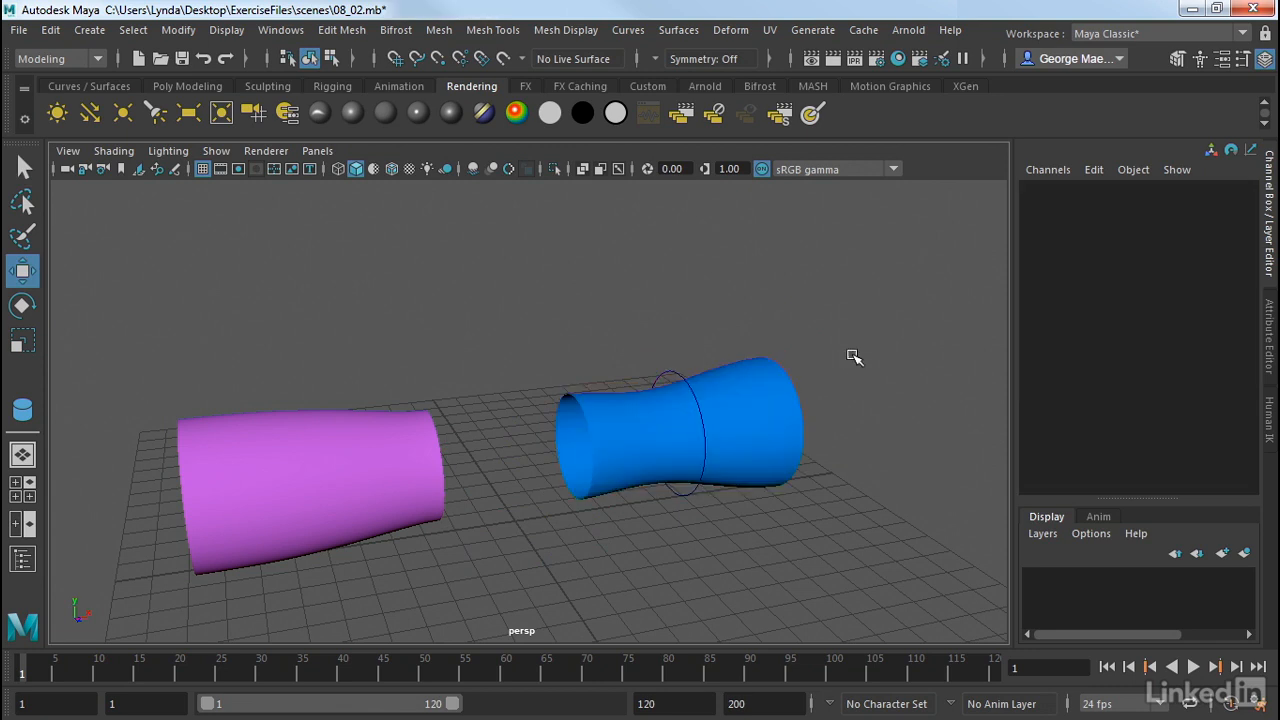
left_click(682, 374)
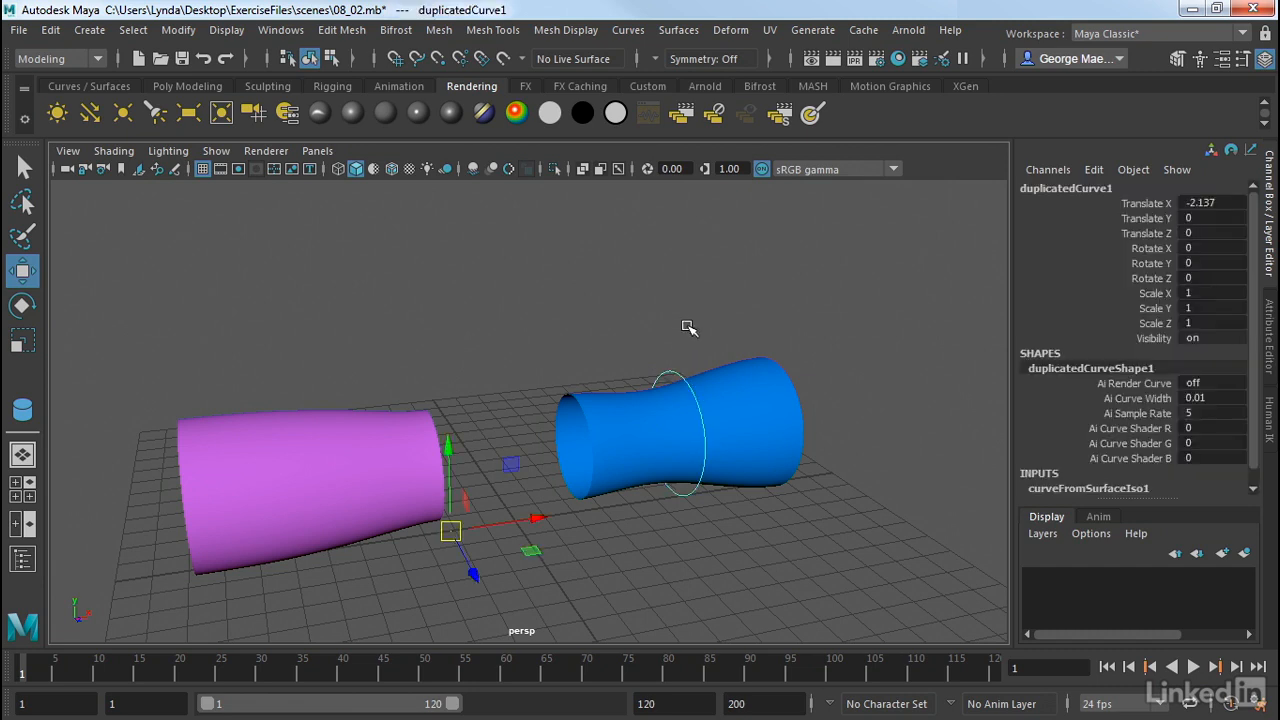
key("Delete")
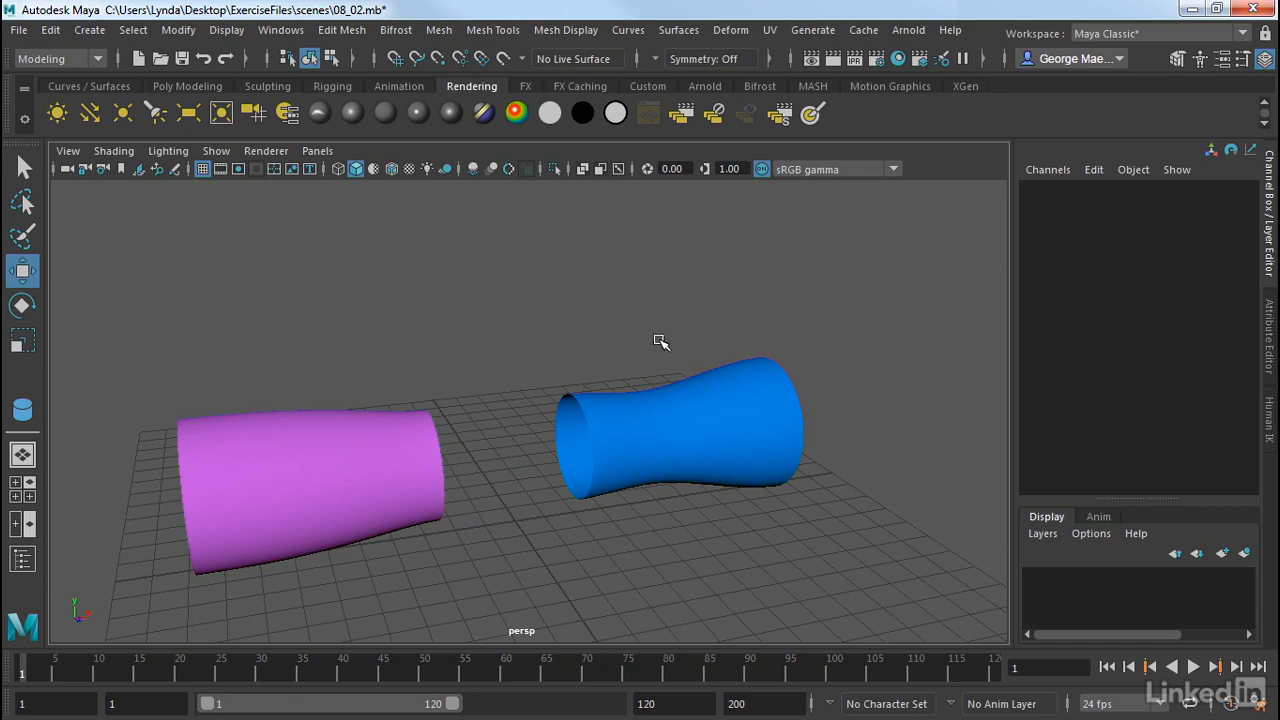
Duplicate a surface curve from the blue cylinder's end isoparm facing the purple cylinder.
left_click_drag(662, 342, 706, 330, "alt")
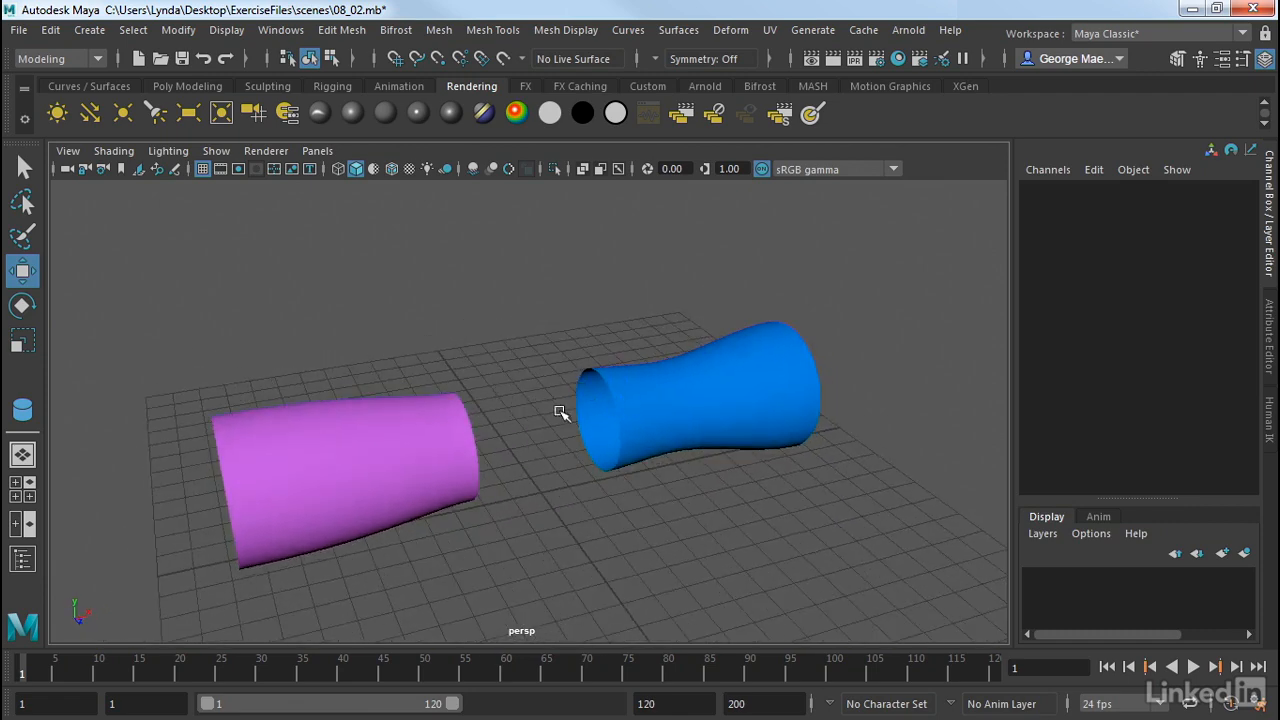
mouse_move(668, 508)
left_mouse_down("alt")
mouse_move(763, 449)
mouse_move(796, 466)
mouse_move(637, 494)
mouse_move(651, 509)
left_mouse_up("alt")
left_click(735, 402)
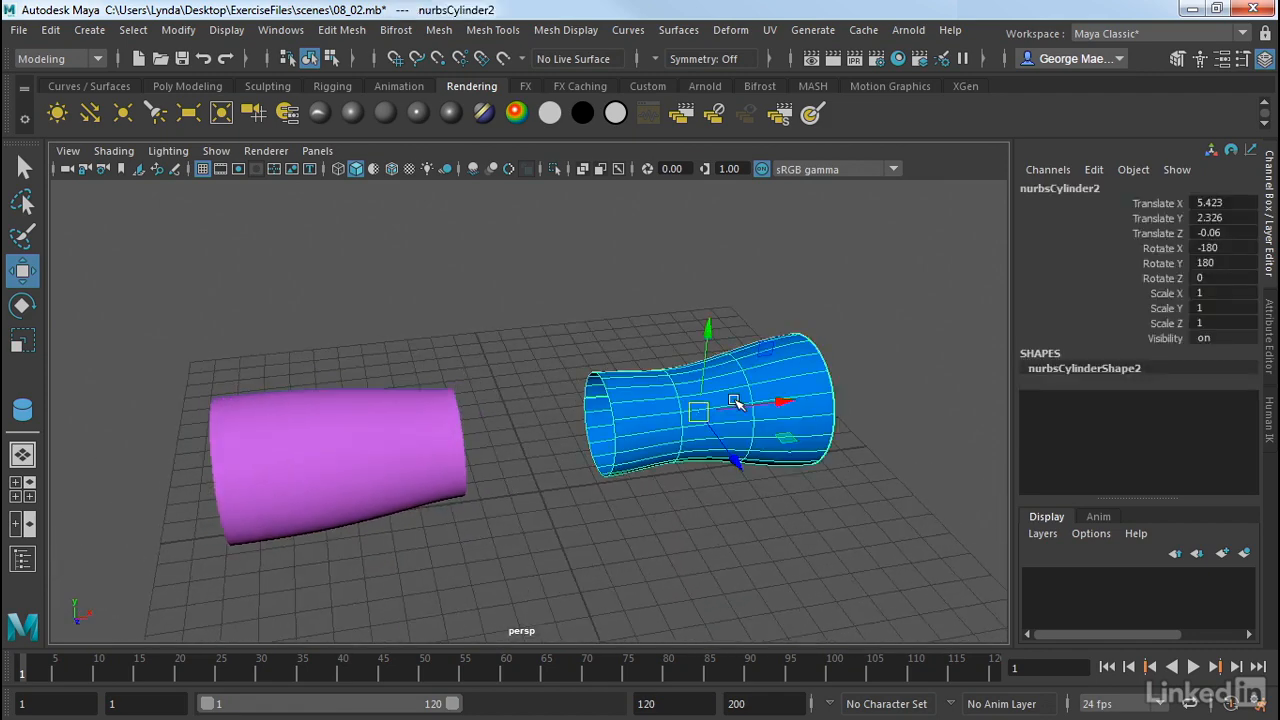
right_click_drag(757, 390, 745, 150)
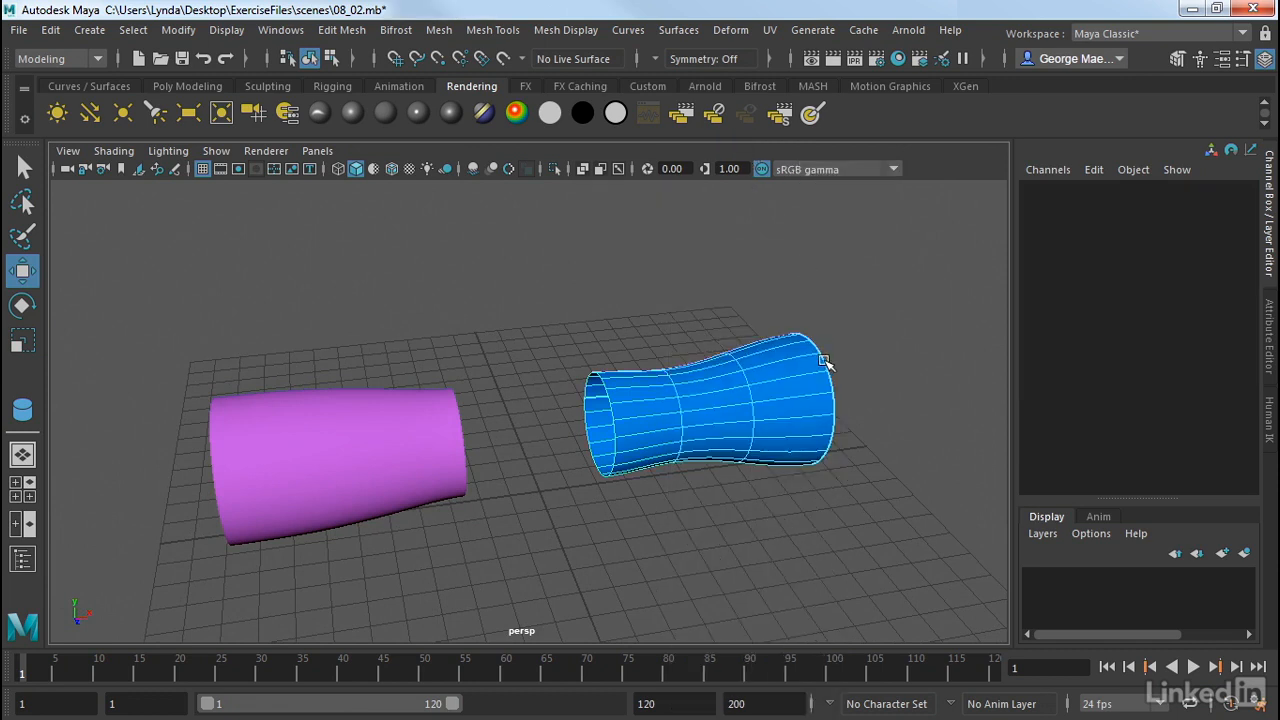
left_click(600, 393)
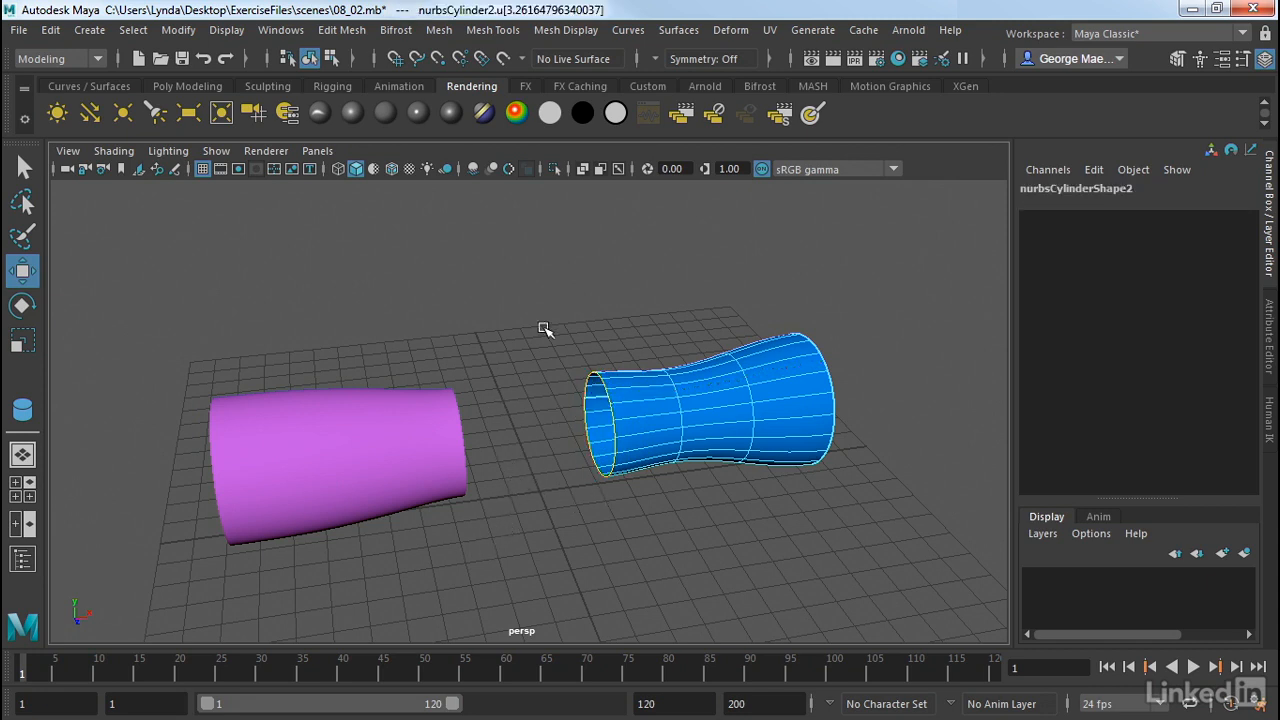
left_click(628, 30)
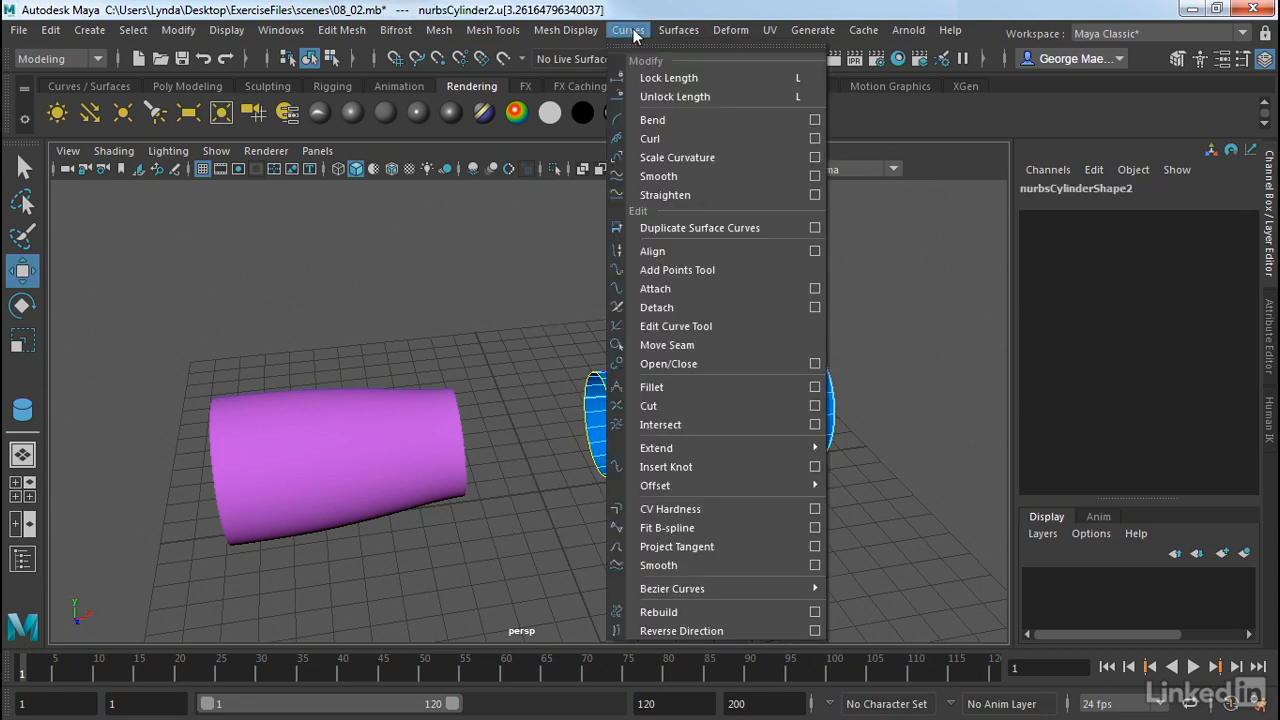
left_click(655, 228)
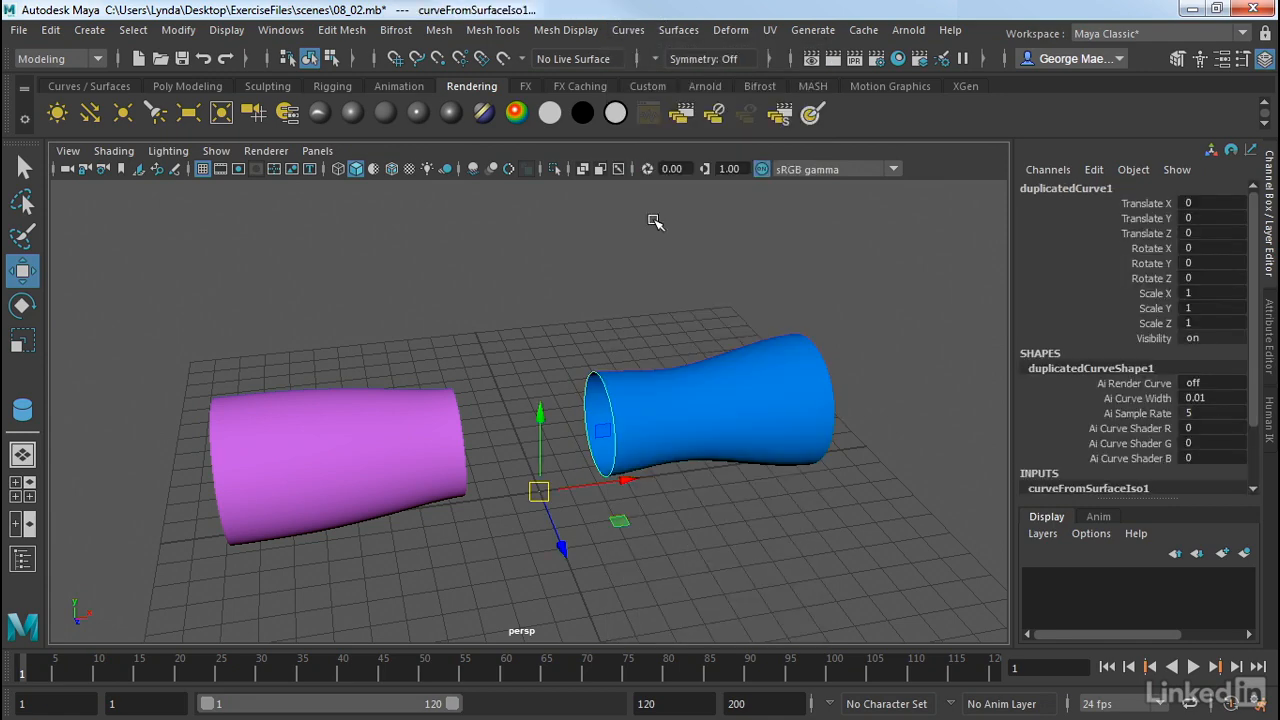
left_click(620, 276)
Duplicate a surface curve from the purple cylinder's end isoparm facing the blue cylinder.
left_click(320, 412)
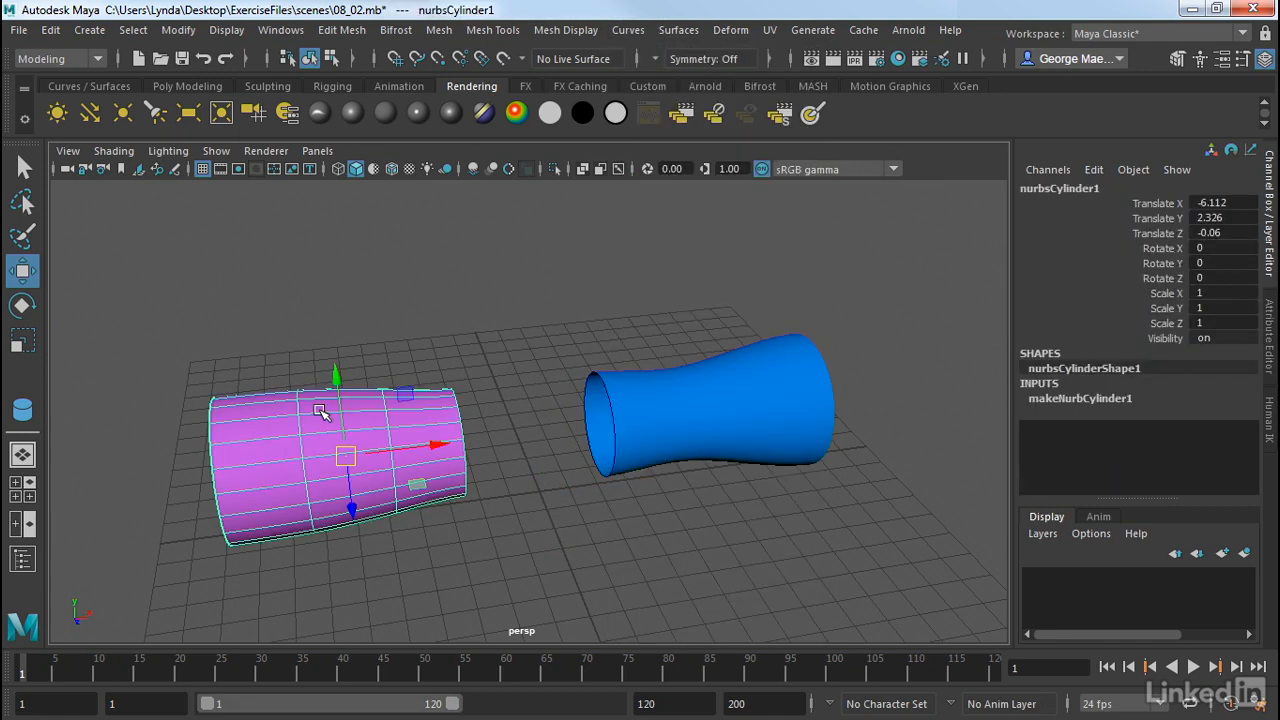
right_click_drag(320, 417, 326, 150)
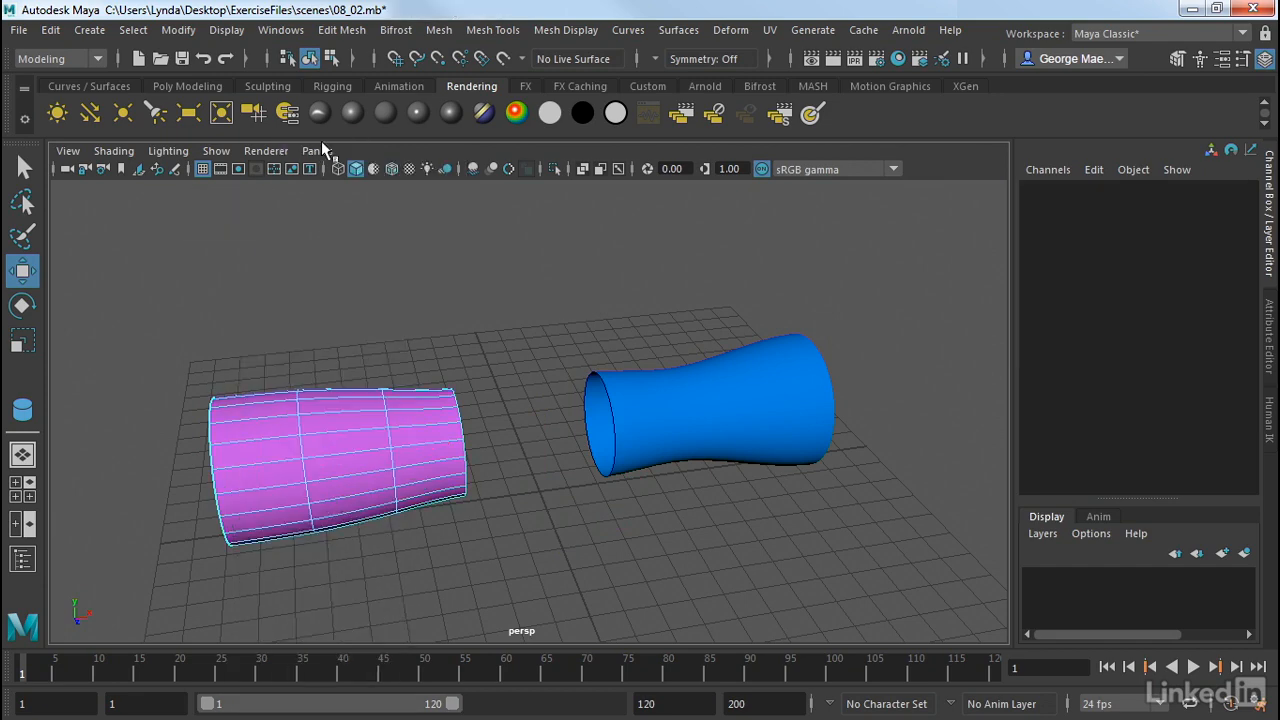
left_click_drag(297, 444, 465, 452)
left_click(468, 447)
left_click_drag(540, 362, 496, 337, "alt")
left_click(628, 30)
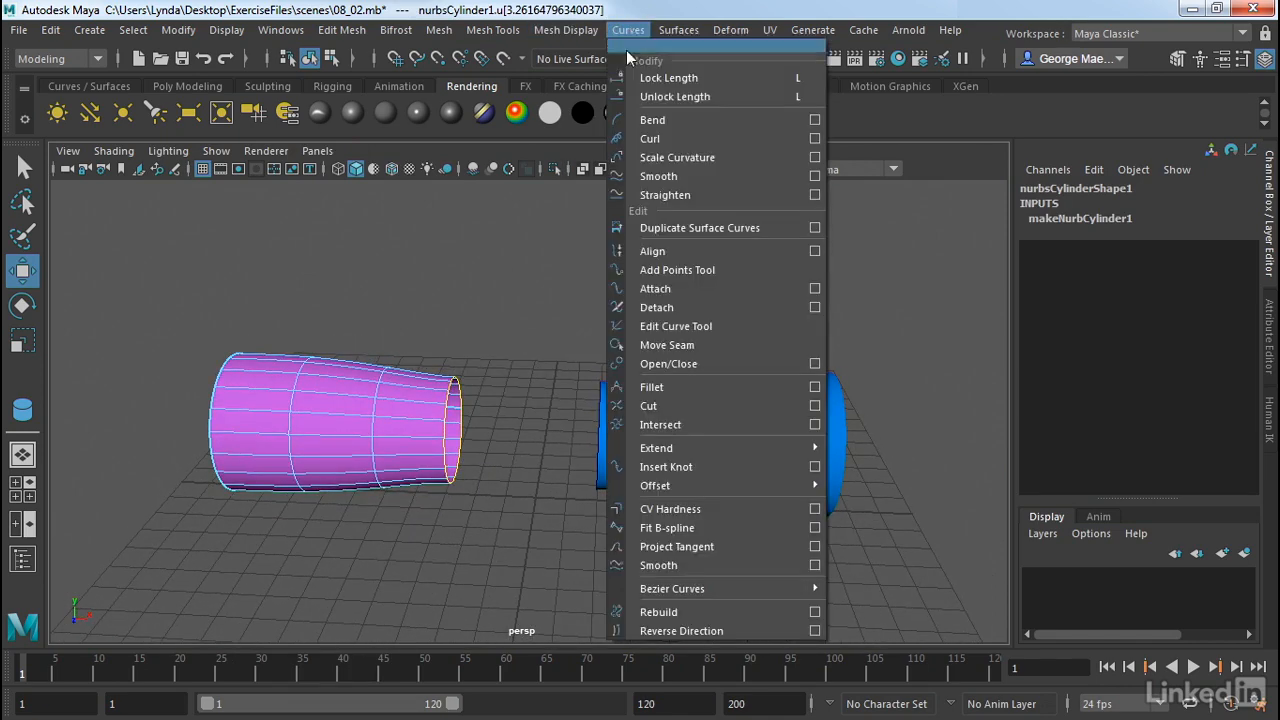
left_click(679, 229)
left_click(551, 260)
Loft a surface between the duplicated end curves of the blue and purple cylinders.
left_click_drag(551, 260, 521, 308, "alt")
left_click(598, 396)
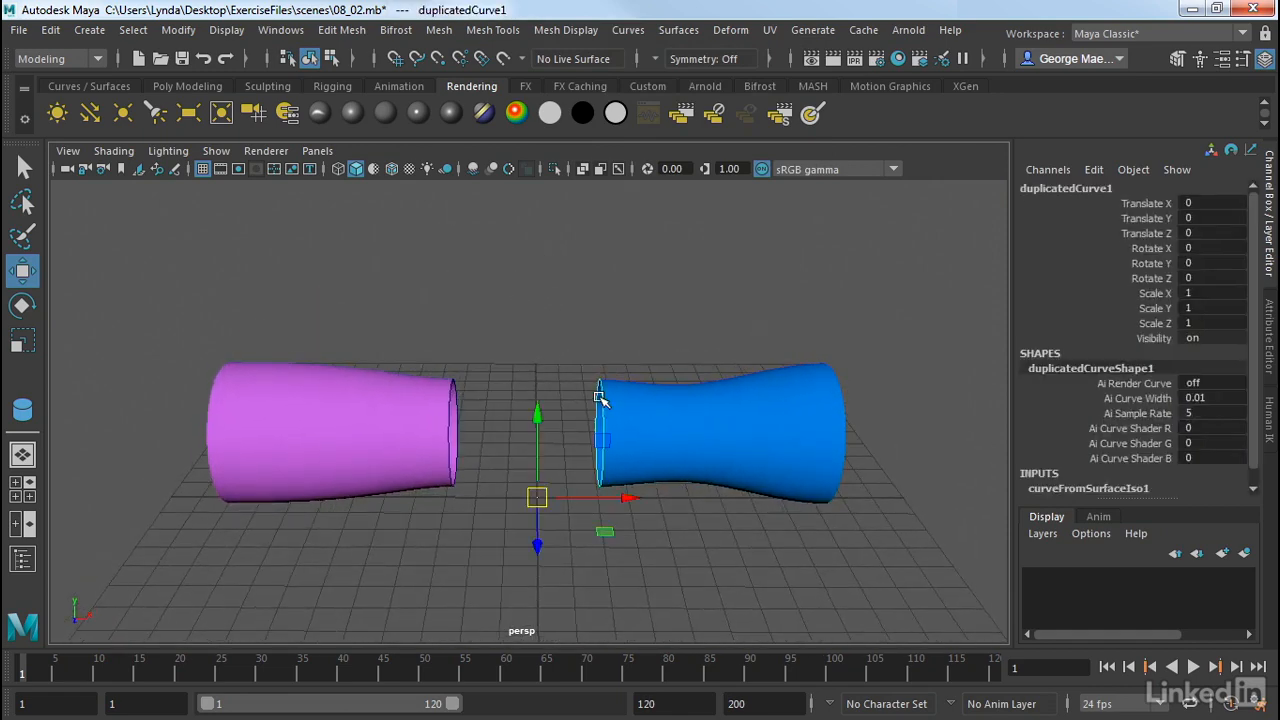
left_click(450, 393)
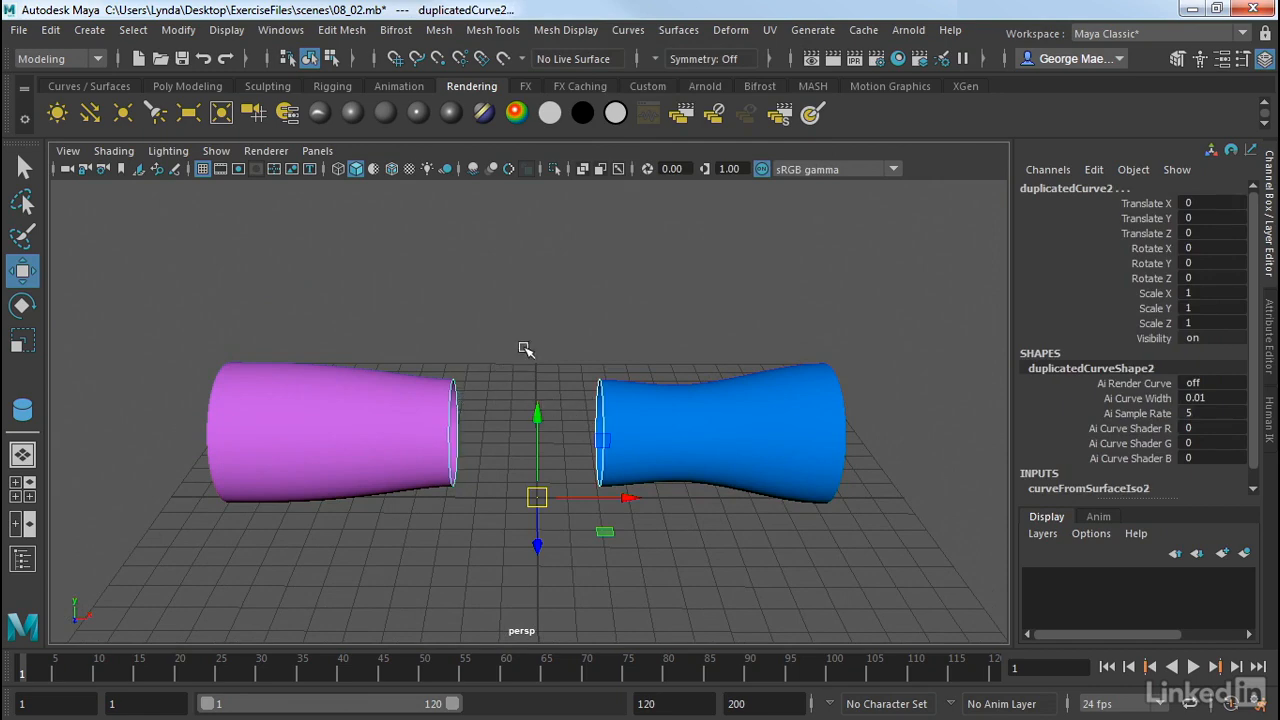
mouse_move(545, 328)
left_mouse_down("alt")
mouse_move(515, 358)
mouse_move(570, 324)
left_mouse_up("alt")
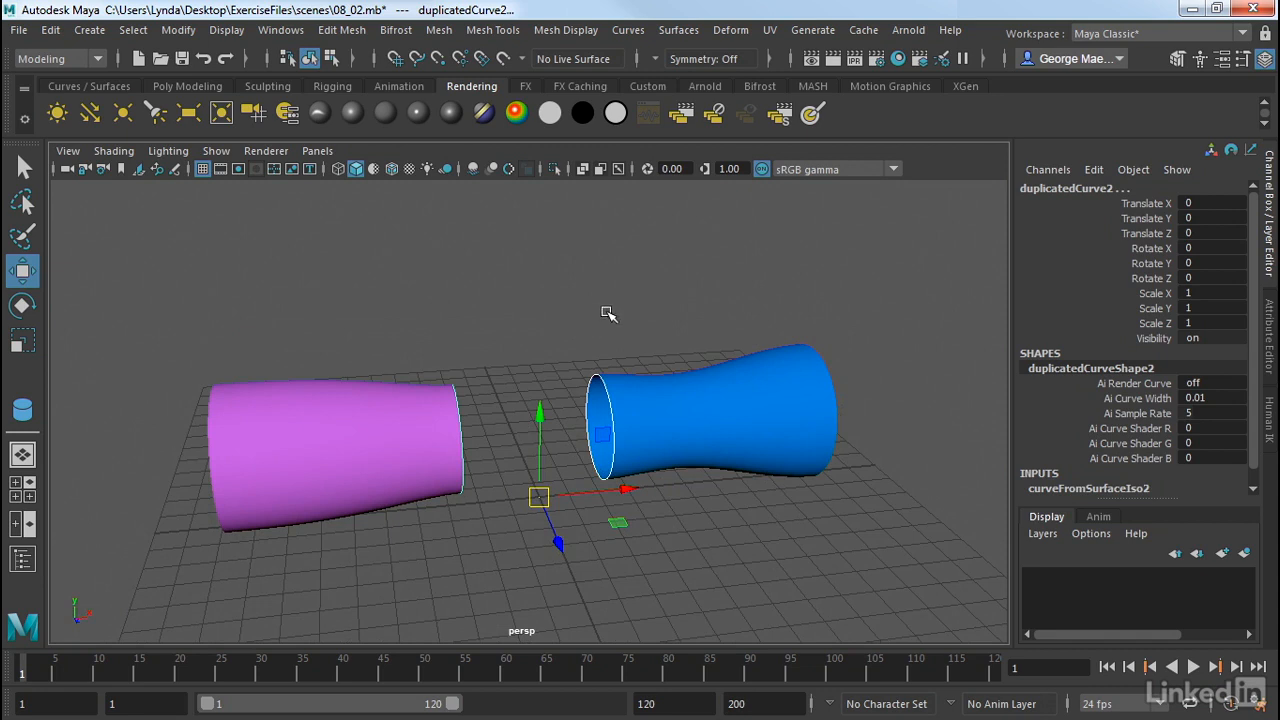
left_click(684, 33)
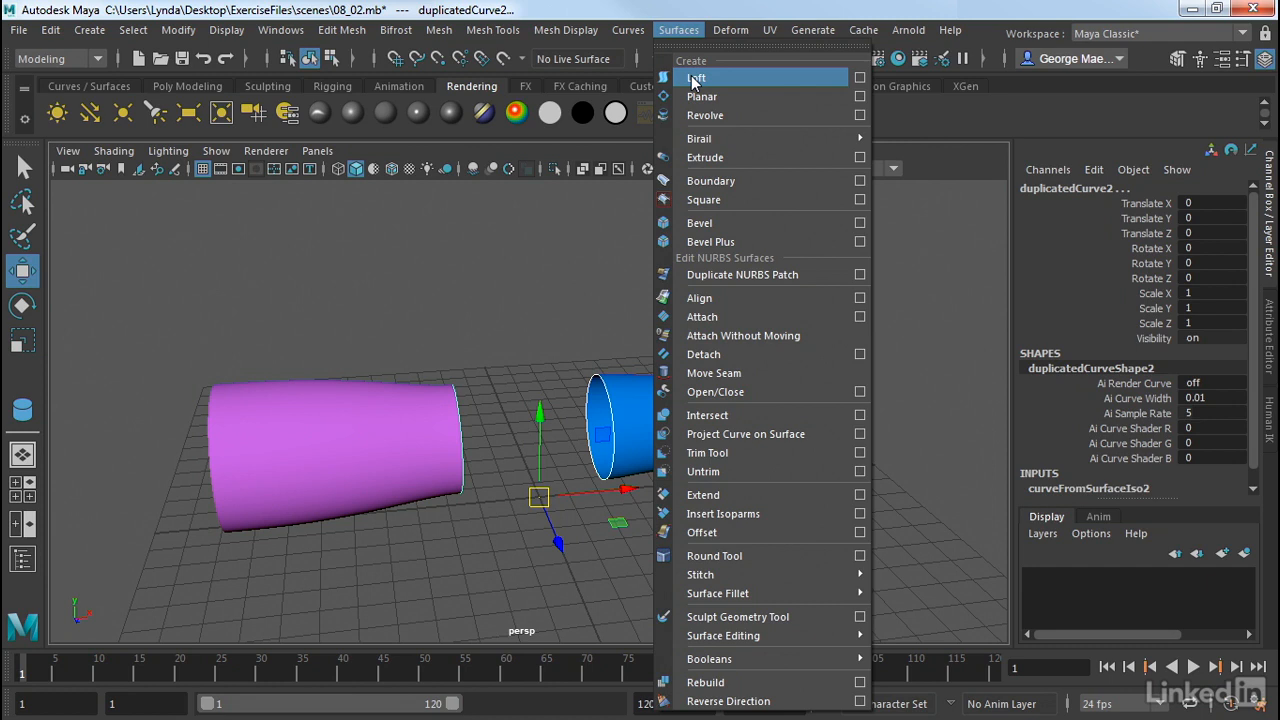
left_click(697, 78)
left_click(669, 251)
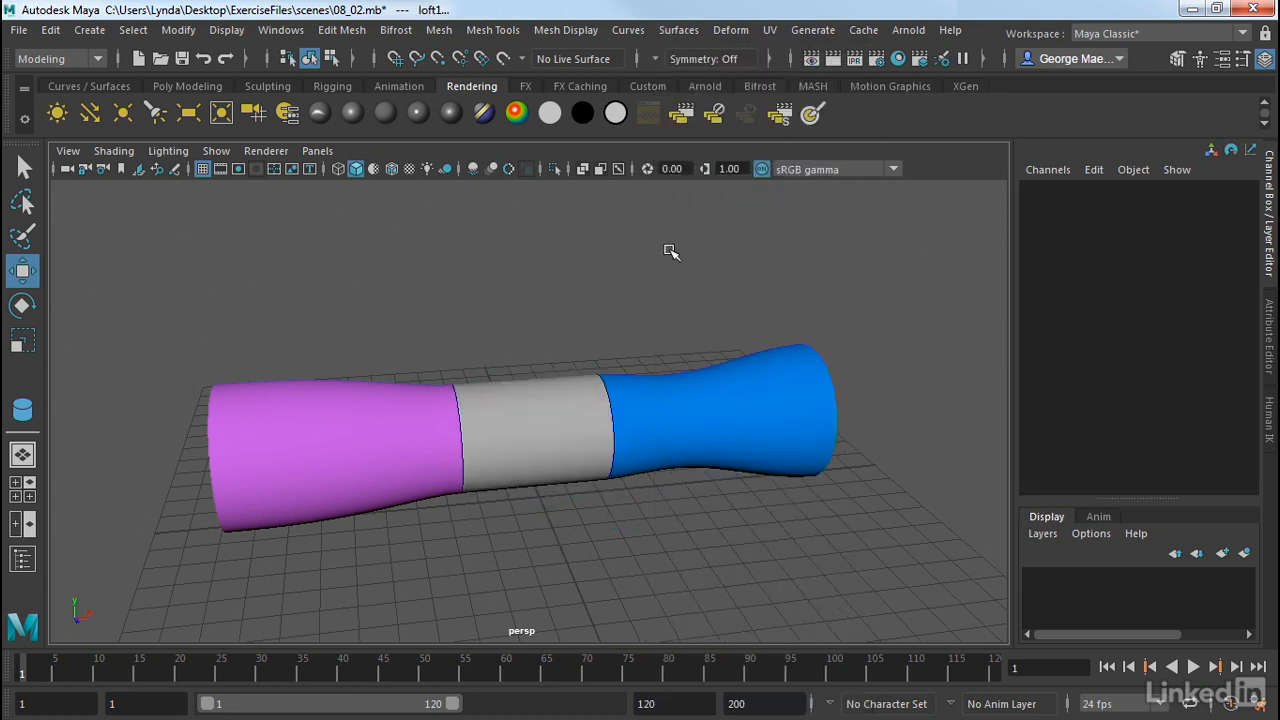
Move the blue cylinder up and away from the loft, and the purple cylinder to about X -7.152, Y 2.78, Z -0.634.
left_click_drag(657, 271, 686, 260, "alt")
left_click(660, 402)
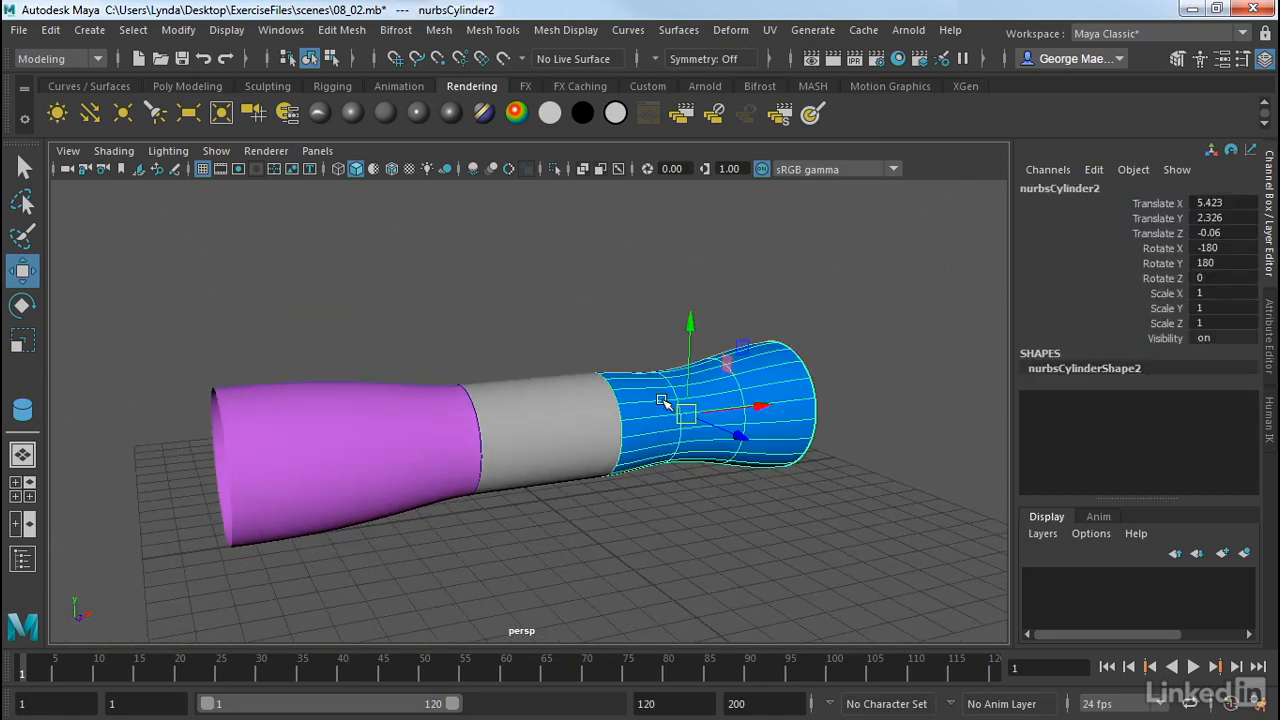
left_click_drag(684, 402, 745, 391)
left_click(382, 436)
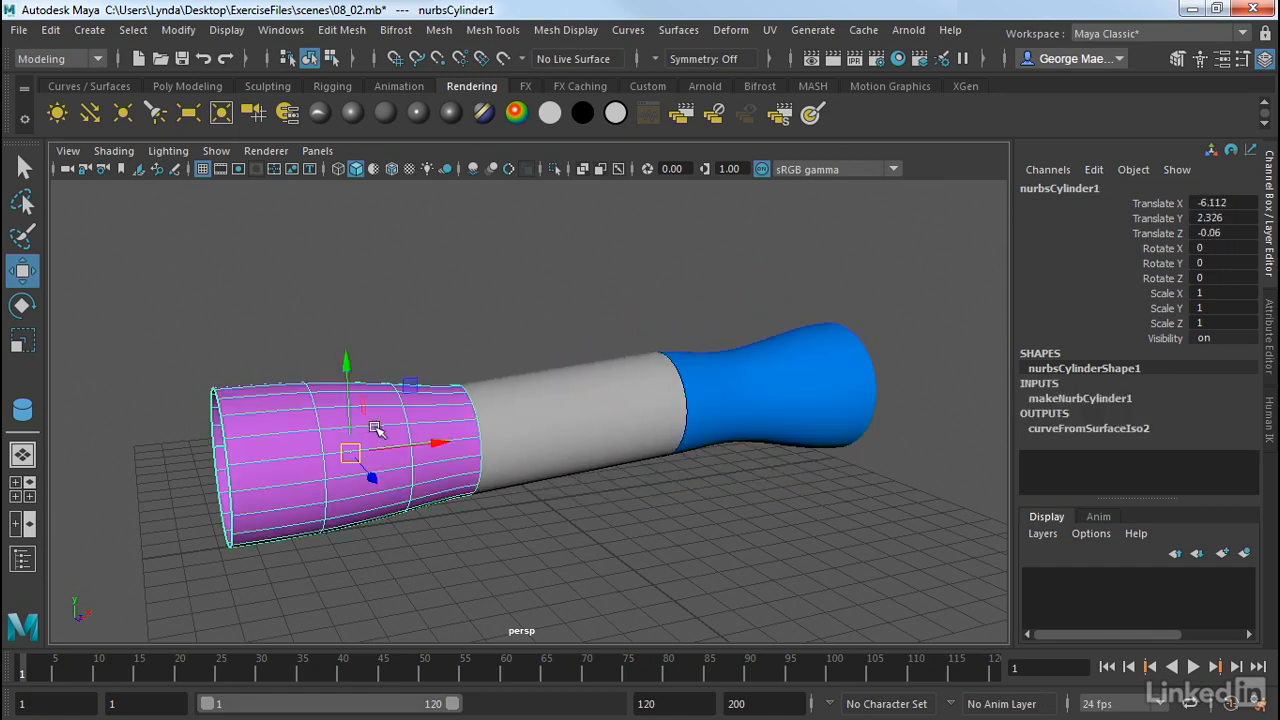
left_click_drag(356, 444, 317, 430)
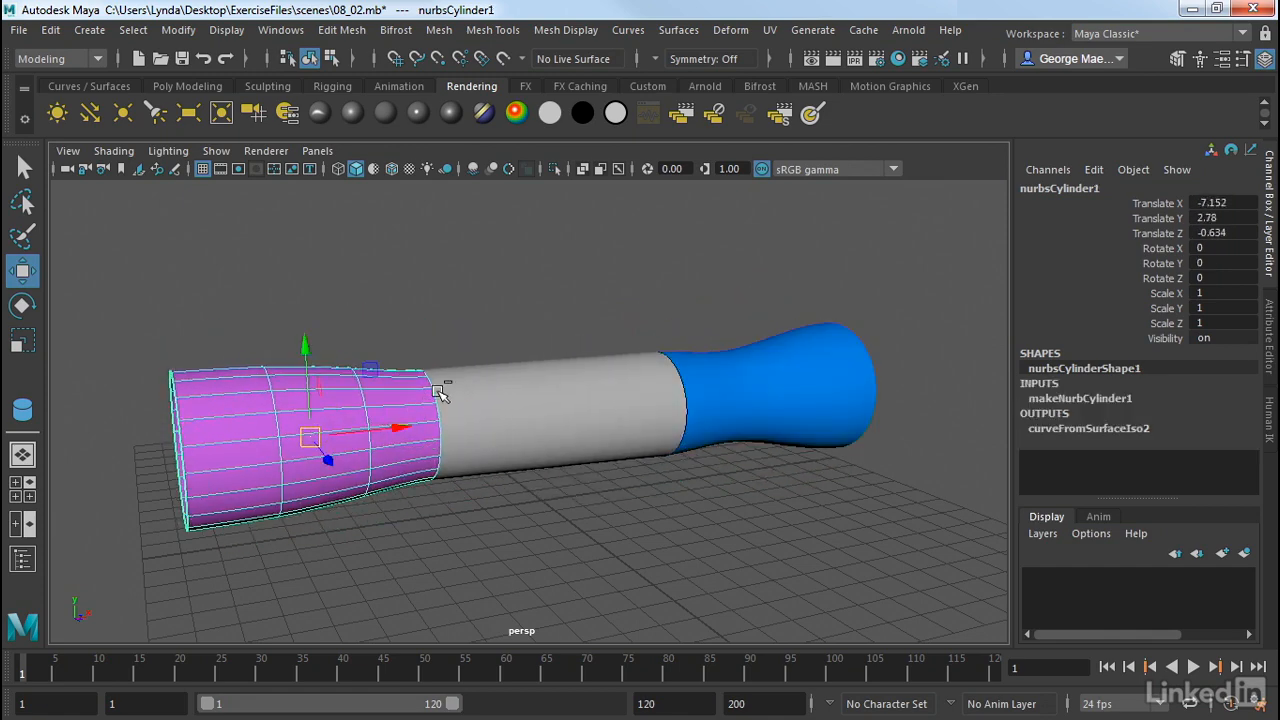
Undo the moves of the purple and blue cylinders and clear the selection.
key("ctrl+z")
key("ctrl+z")
key("ctrl+z")
left_click_drag(516, 350, 449, 374, "alt")
left_click_drag(691, 449, 728, 424)
left_click_drag(706, 366, 712, 395)
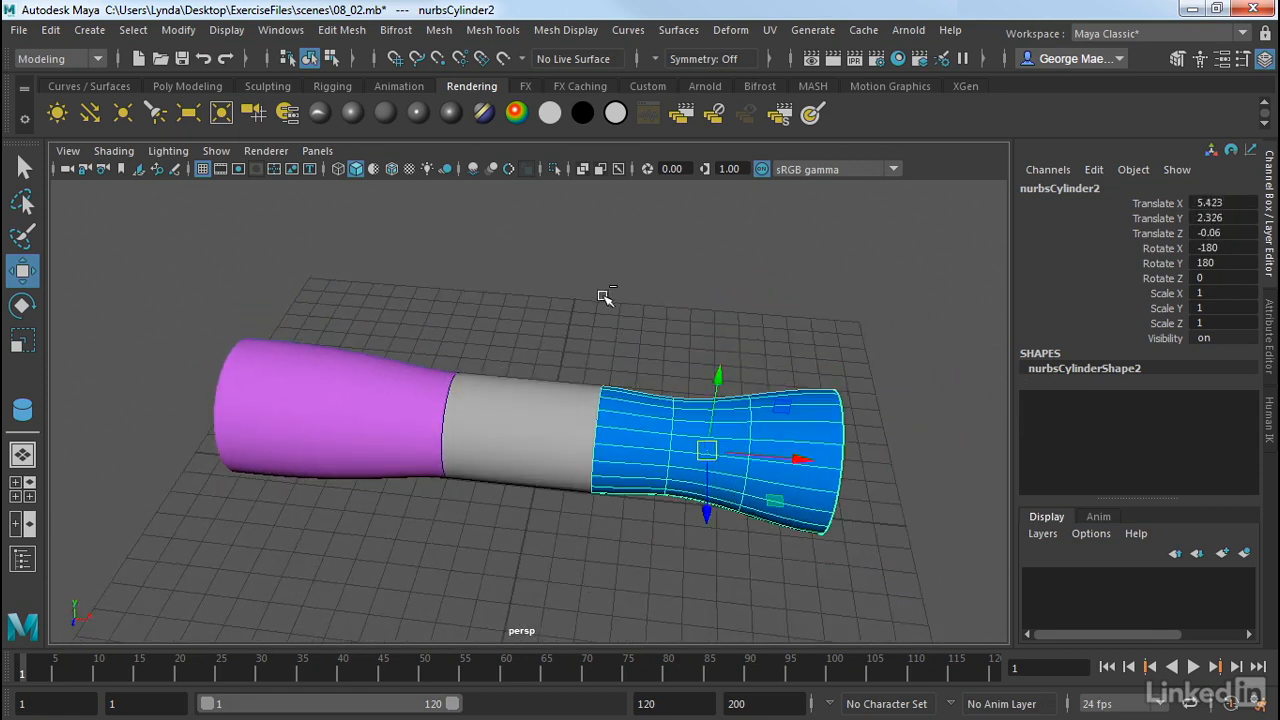
left_click_drag(520, 337, 623, 286, "alt")
left_click(802, 290)
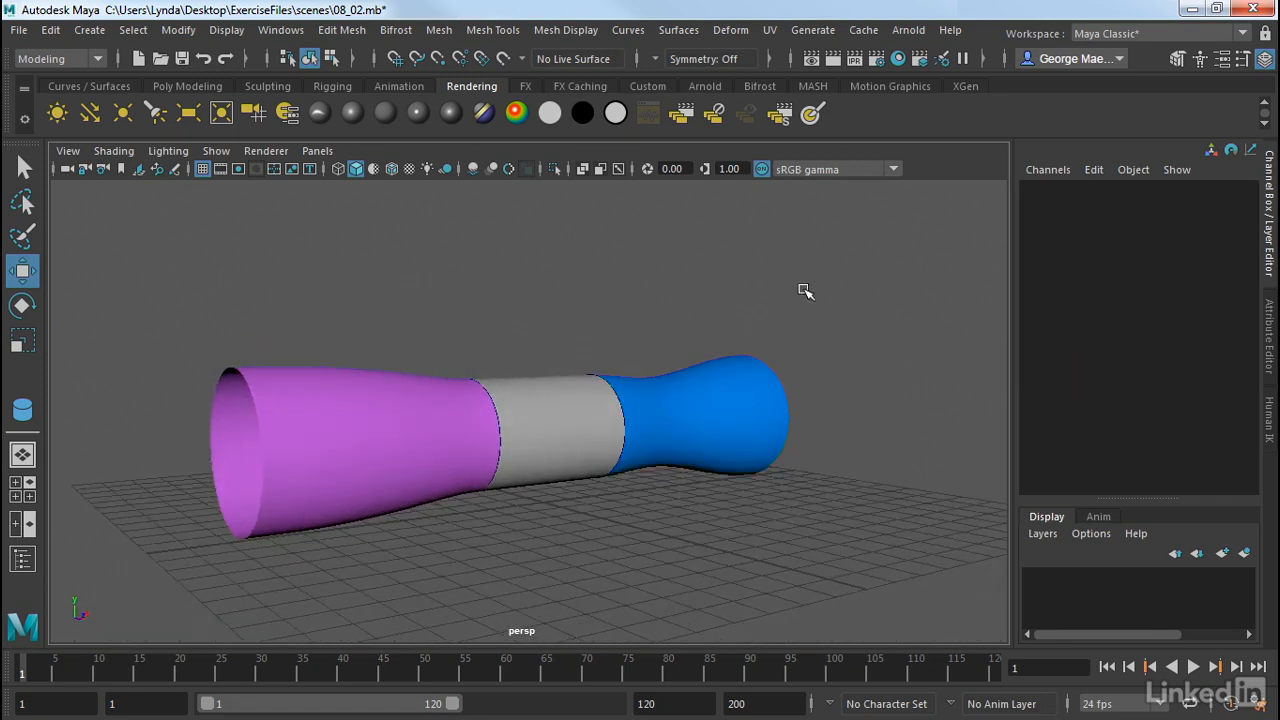
Duplicate a surface curve from the isoparm at the purple cylinder's open outer end.
left_click_drag(425, 368, 506, 380, "alt")
left_click(505, 378)
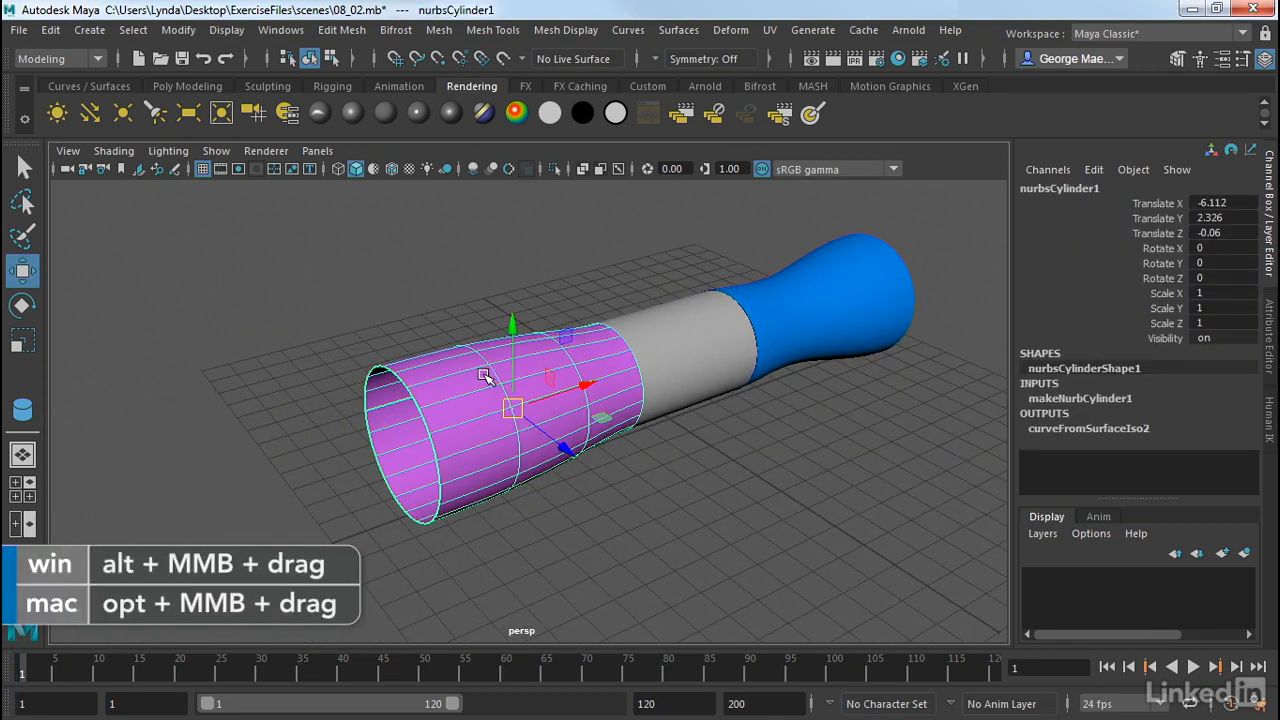
right_click_drag(483, 375, 484, 145)
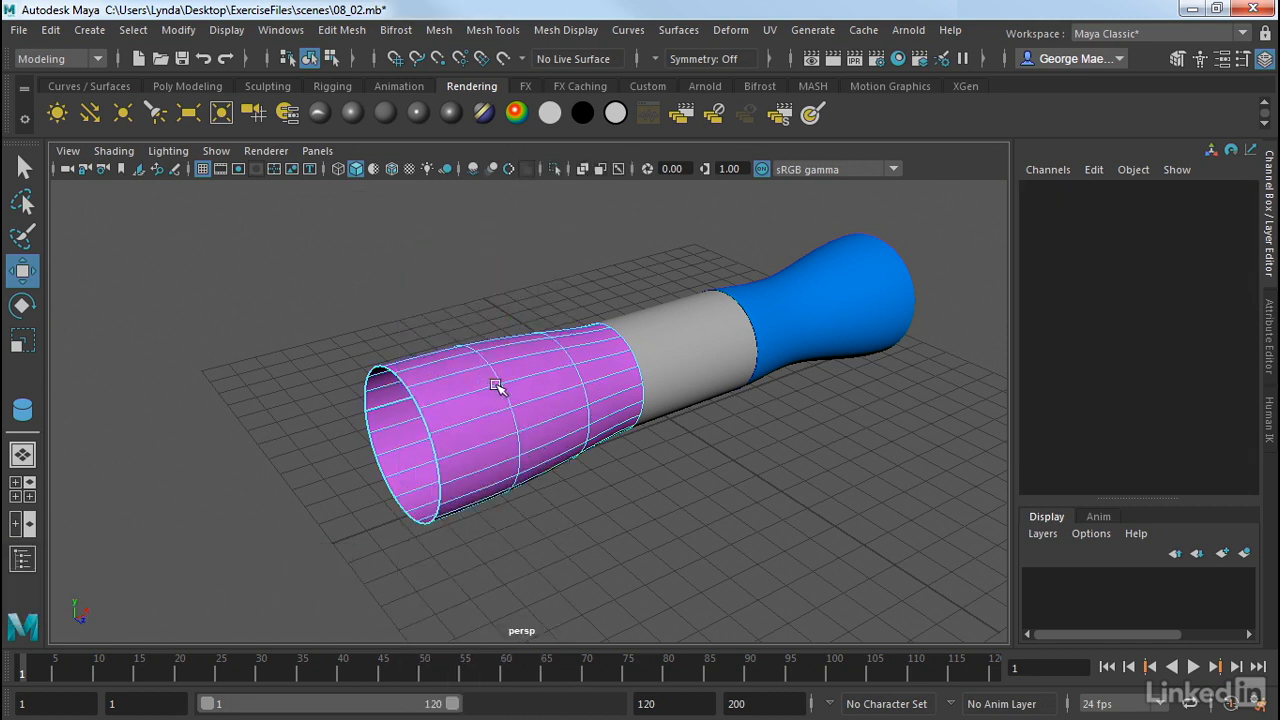
left_click(405, 405)
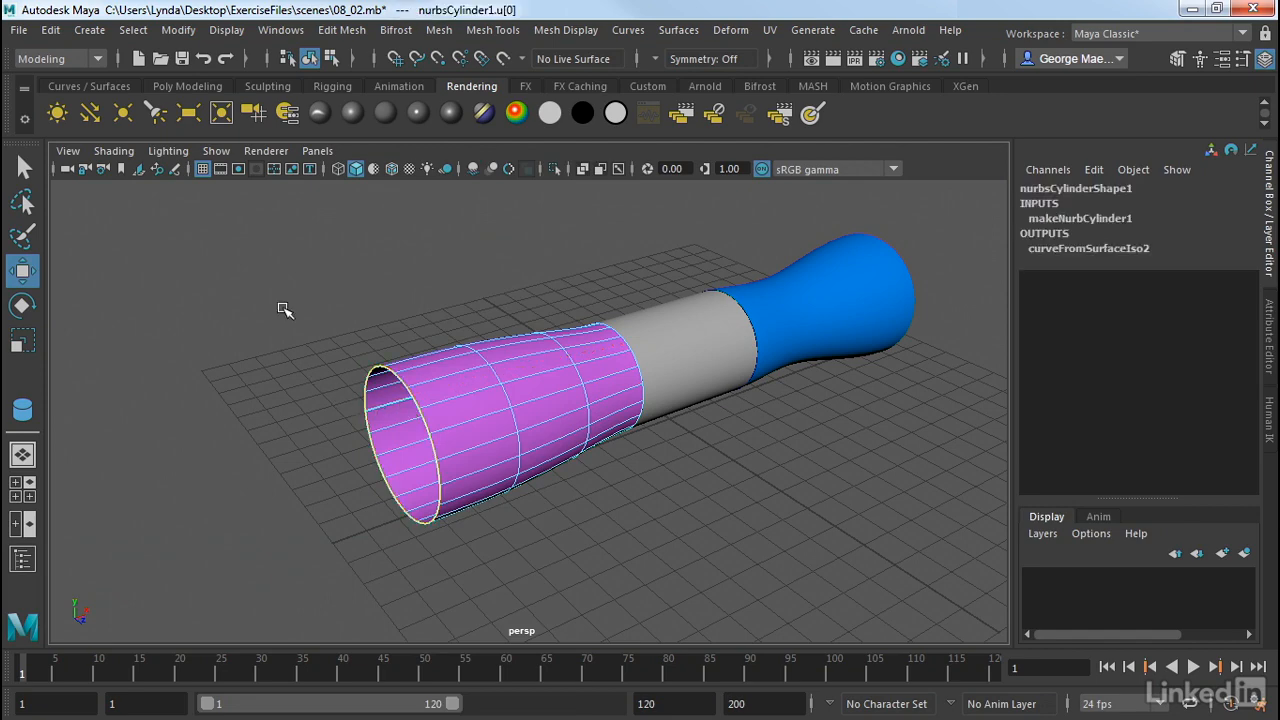
left_click(641, 30)
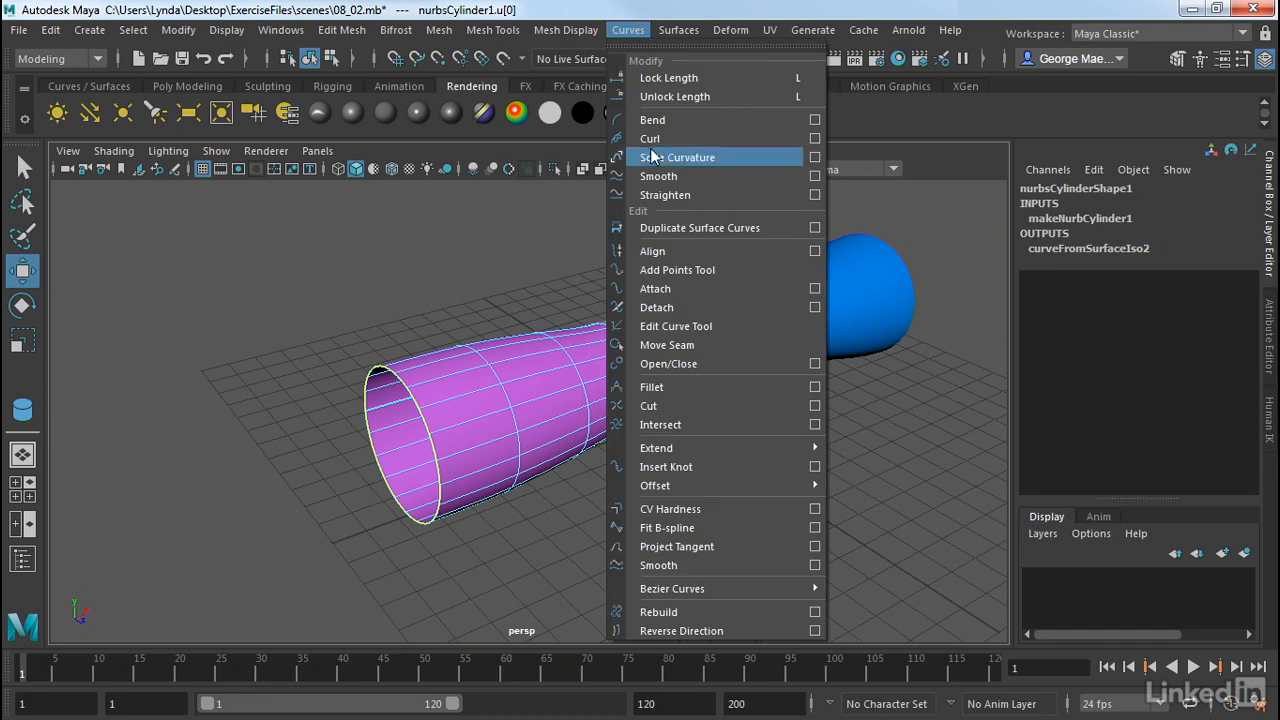
left_click(661, 233)
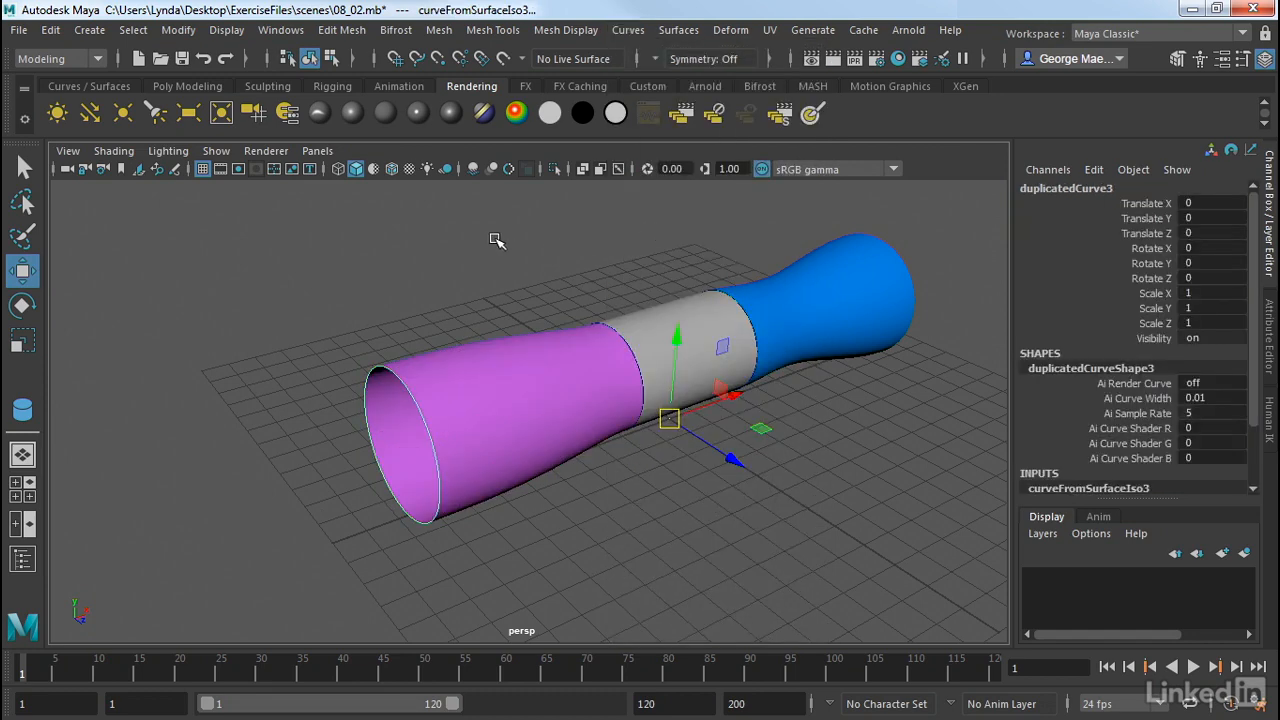
Cap the purple cylinder's open outer end with a Planar surface built from the duplicated curve, and clear the selection.
left_click_drag(497, 291, 523, 273, "alt")
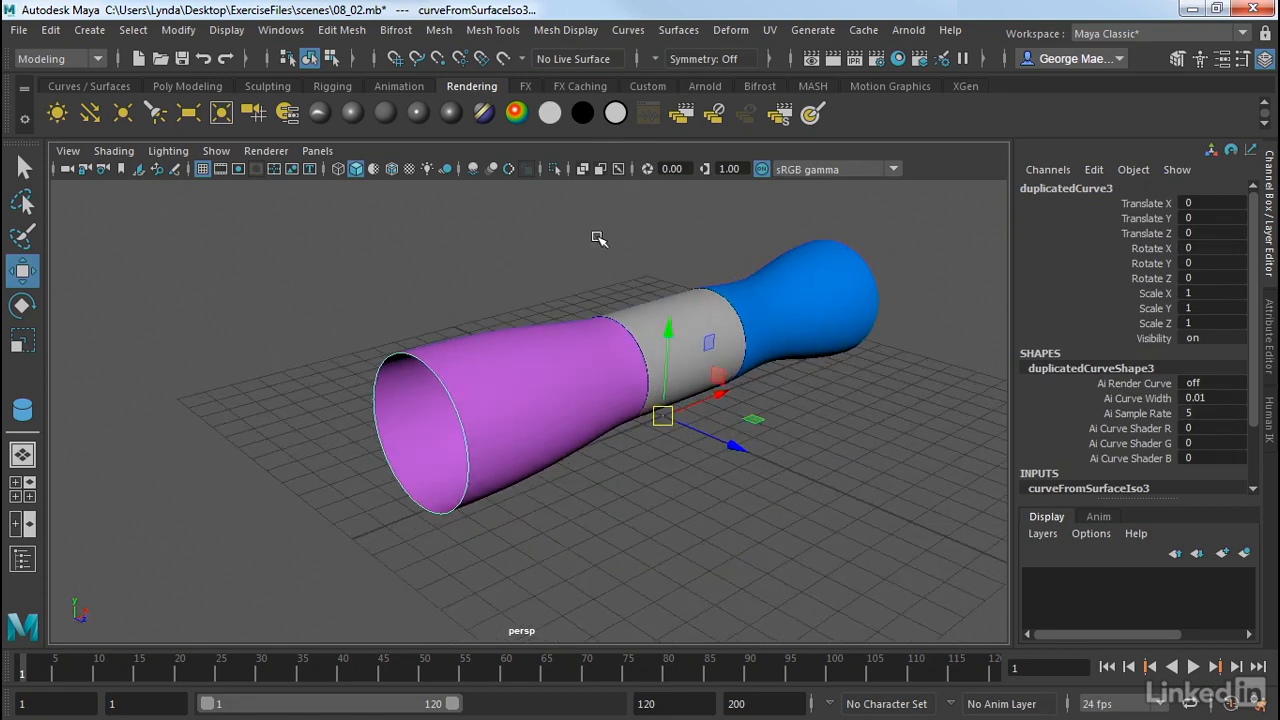
left_click(680, 31)
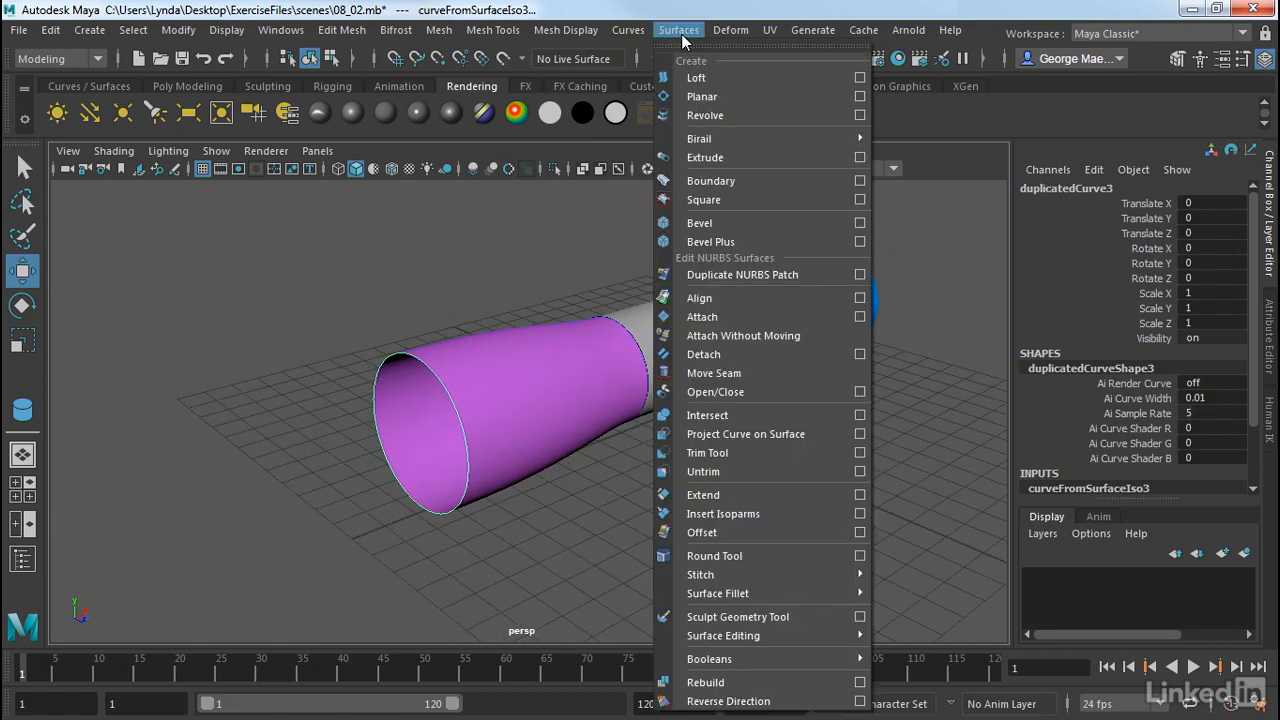
left_click(700, 97)
mouse_move(523, 223)
left_mouse_down("alt")
mouse_move(451, 209)
mouse_move(527, 219)
left_mouse_up("alt")
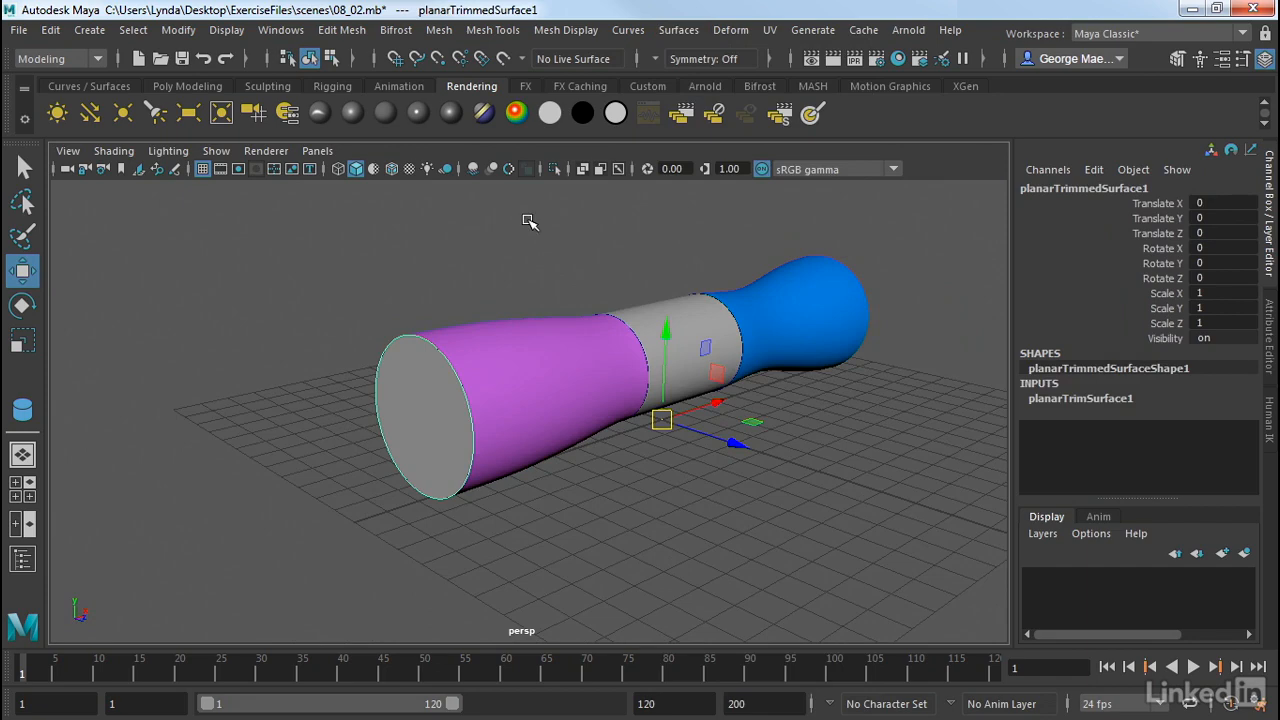
left_click(516, 242)
Move the capped purple cylinder freely to about X -7.002, Y 2.869, Z -0.923.
mouse_move(388, 424)
left_mouse_down("alt")
mouse_move(263, 409)
mouse_move(233, 349)
mouse_move(337, 434)
mouse_move(474, 408)
mouse_move(186, 420)
mouse_move(403, 414)
left_mouse_up("alt")
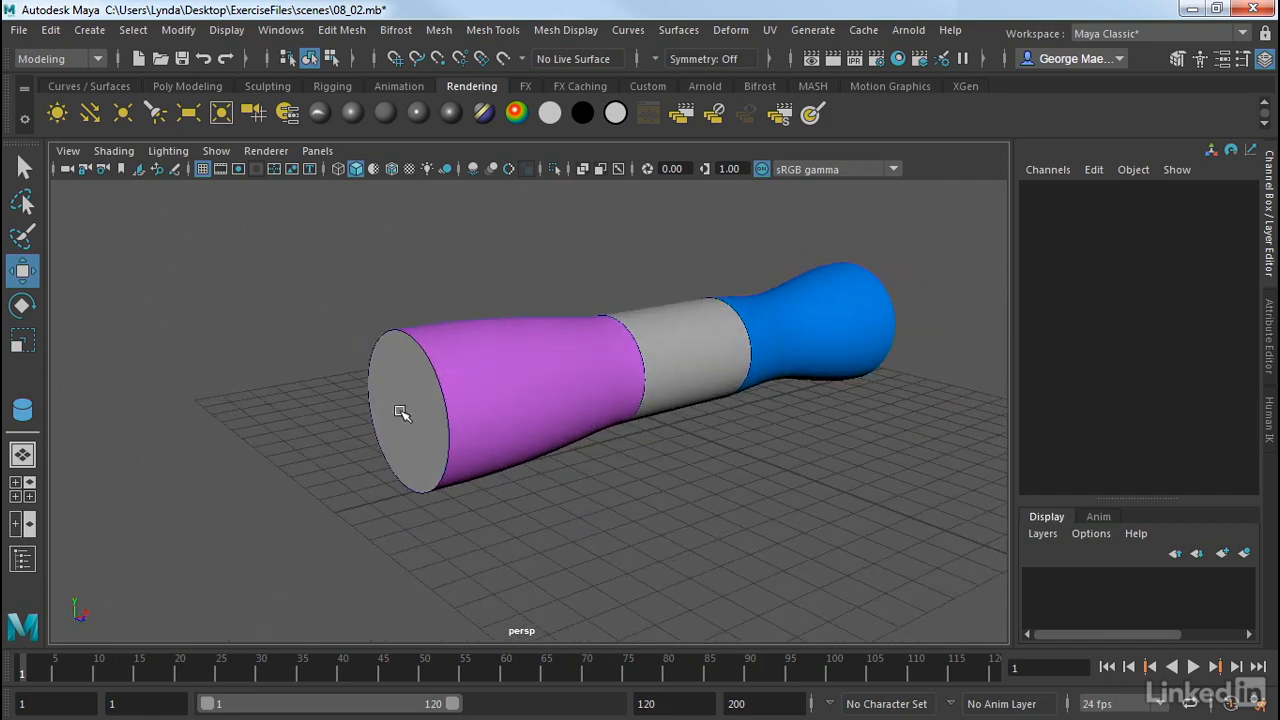
left_click(515, 367)
mouse_move(515, 375)
left_mouse_down()
mouse_move(523, 334)
mouse_move(500, 443)
mouse_move(470, 363)
mouse_move(496, 384)
left_mouse_up()
right_click_drag(791, 463, 597, 426, "alt")
middle_click_drag(711, 414, 700, 457, "alt")
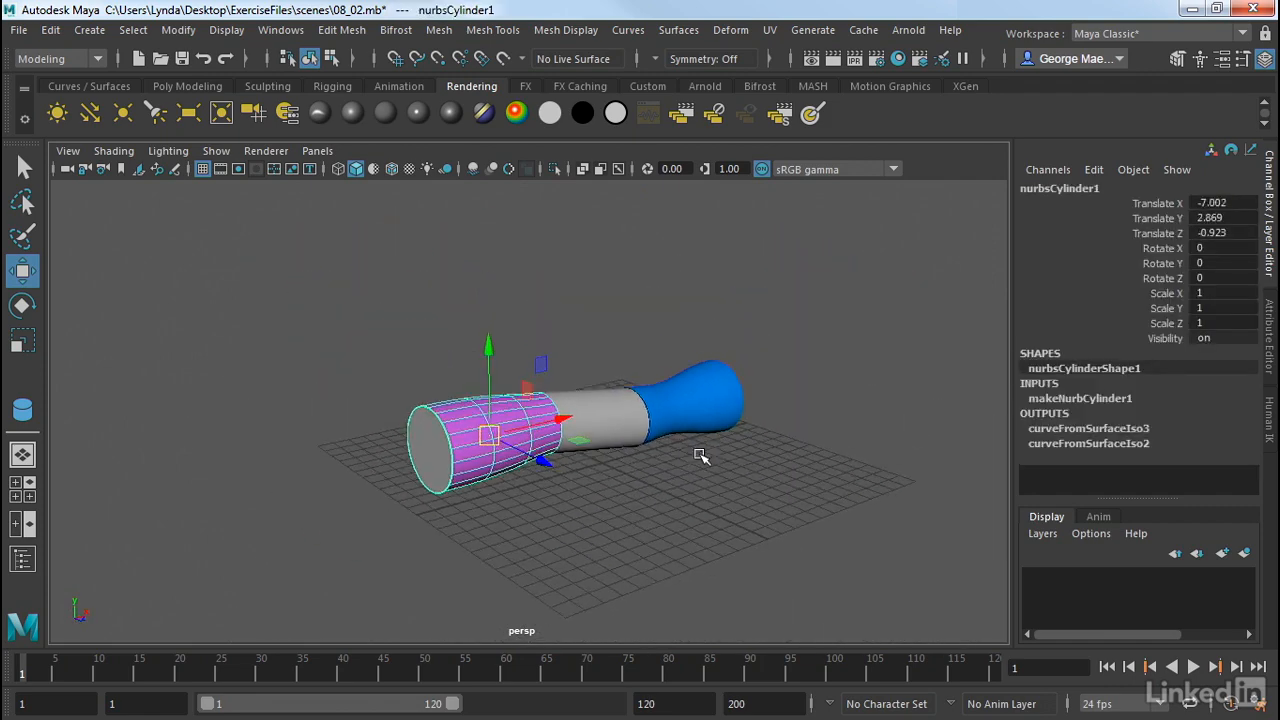
right_click_drag(616, 446, 768, 443, "alt")
left_click_drag(768, 443, 750, 443, "alt")
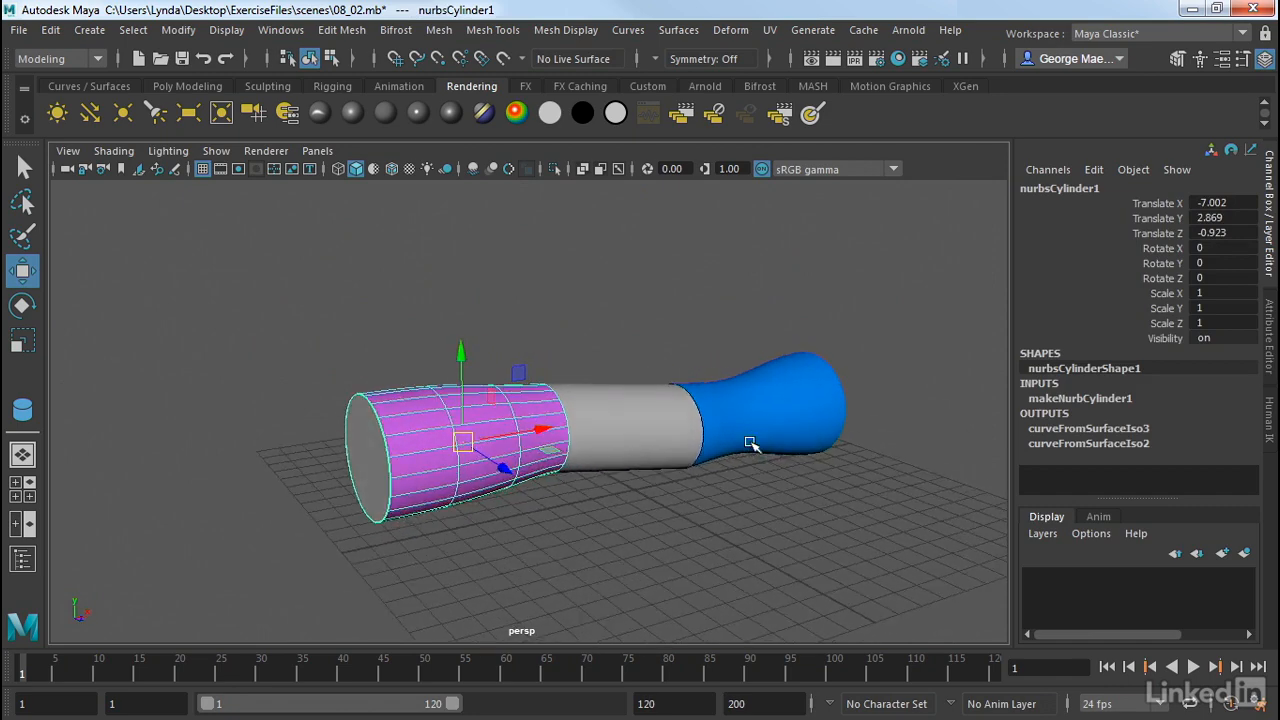